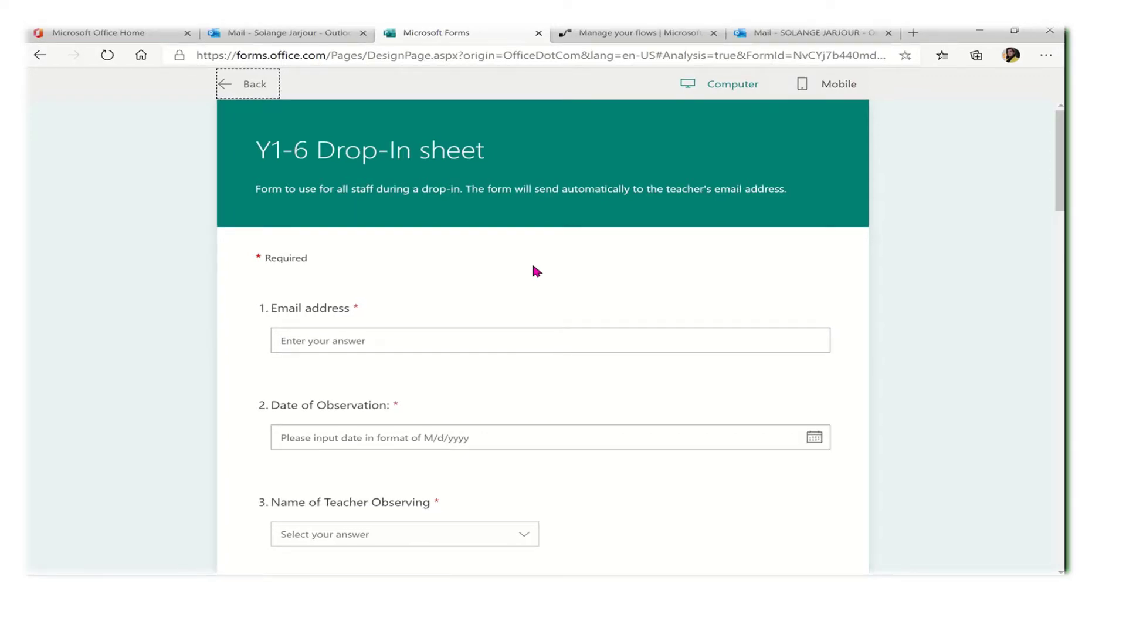
Enter the respondent's email address and set the observation date to 6/23/2020
drag(1062, 145, 1059, 278)
scroll(1030, 159, up, 10)
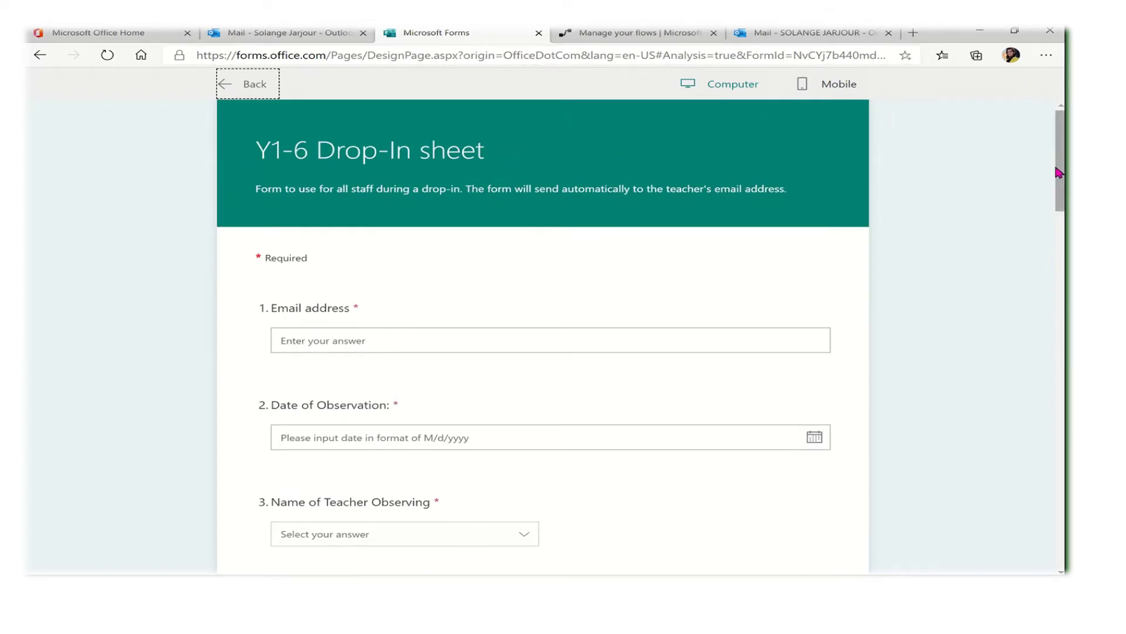
scroll(1056, 200, down, 7)
scroll(1040, 149, down, 6)
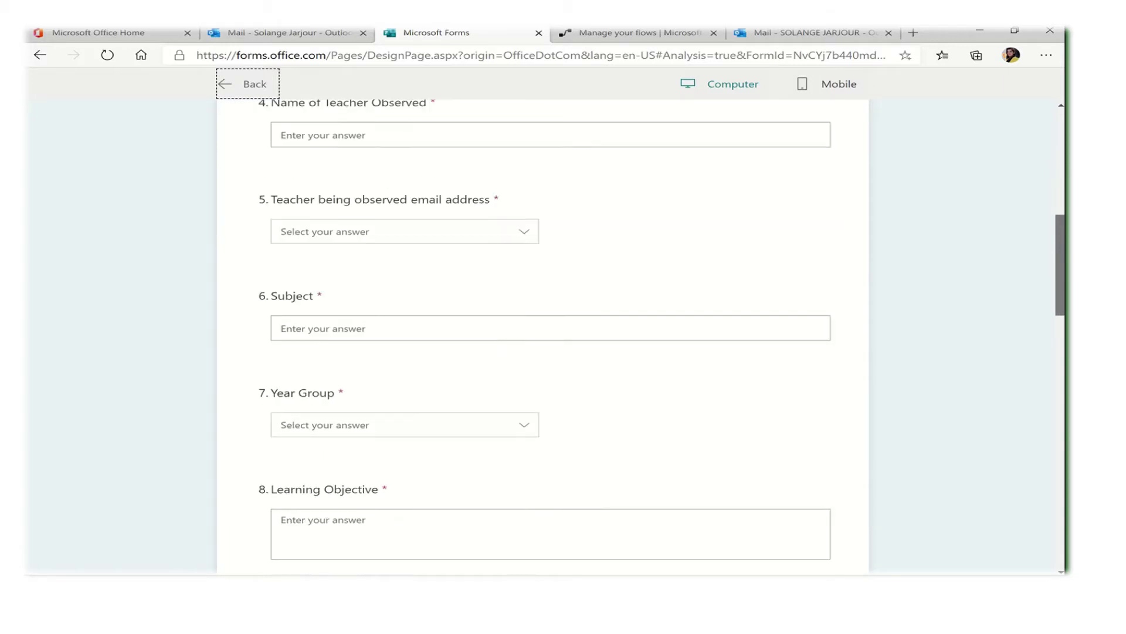
scroll(1040, 149, up, 13)
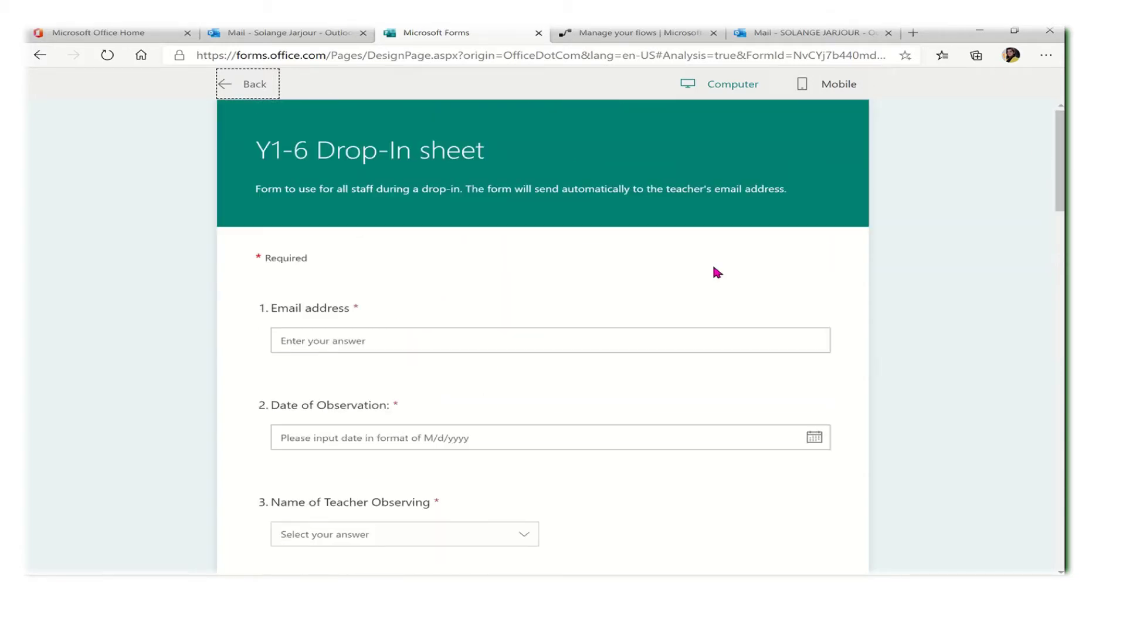
click(540, 335)
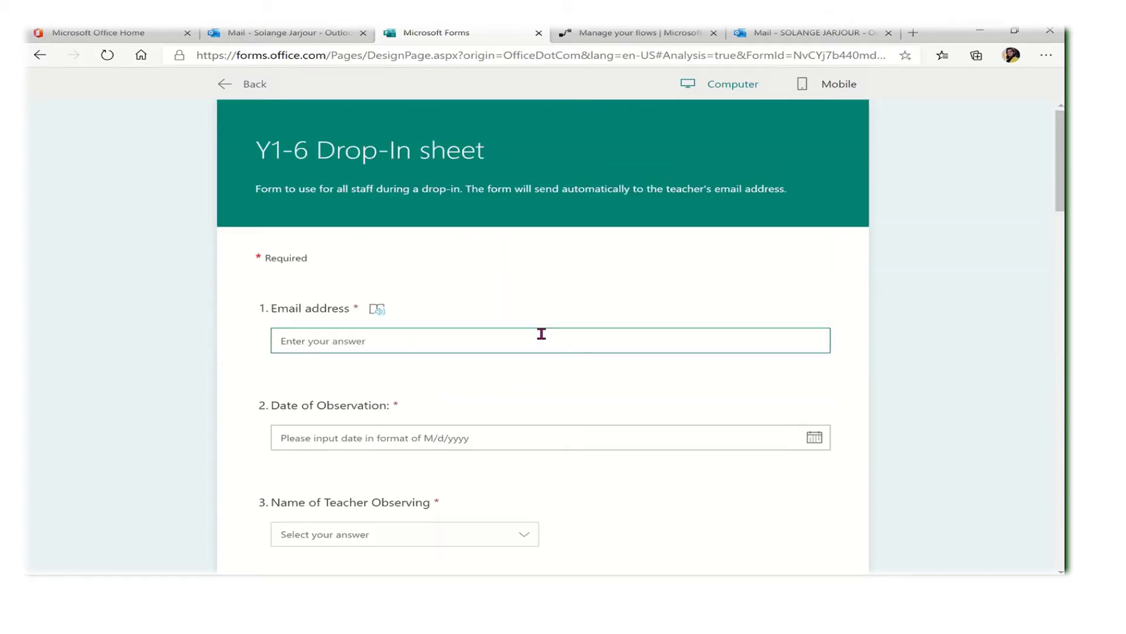
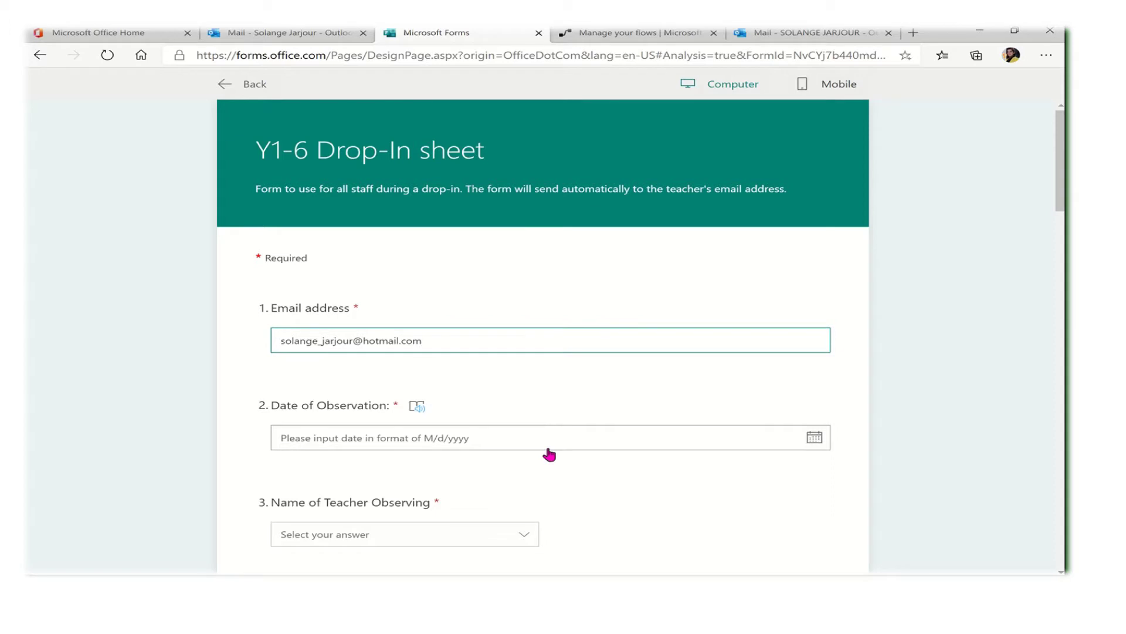
click(546, 445)
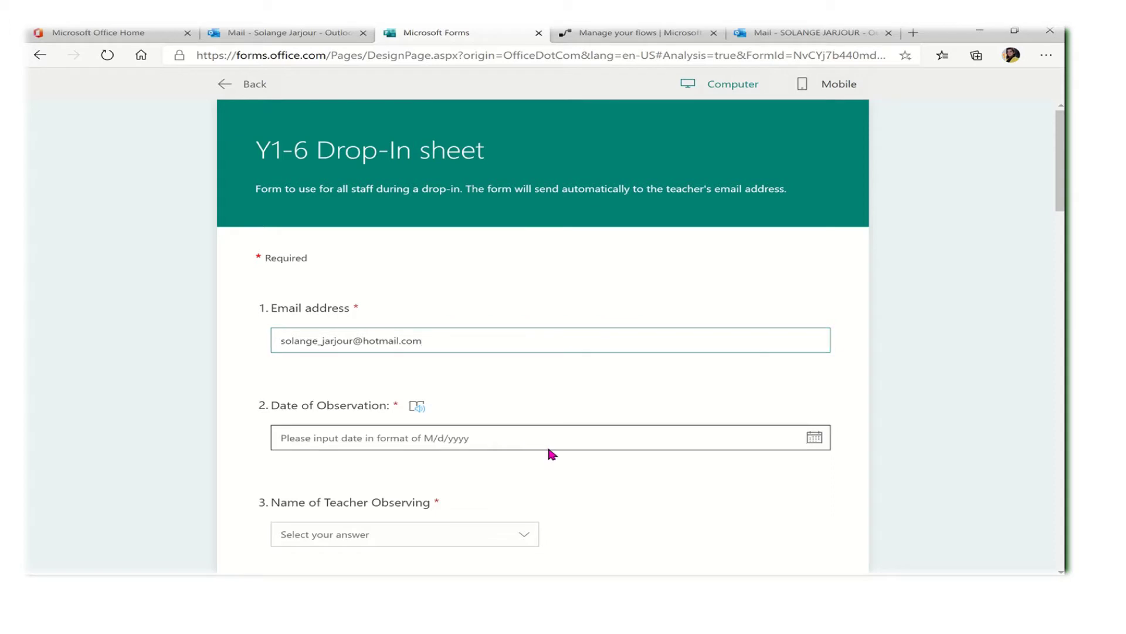
click(418, 565)
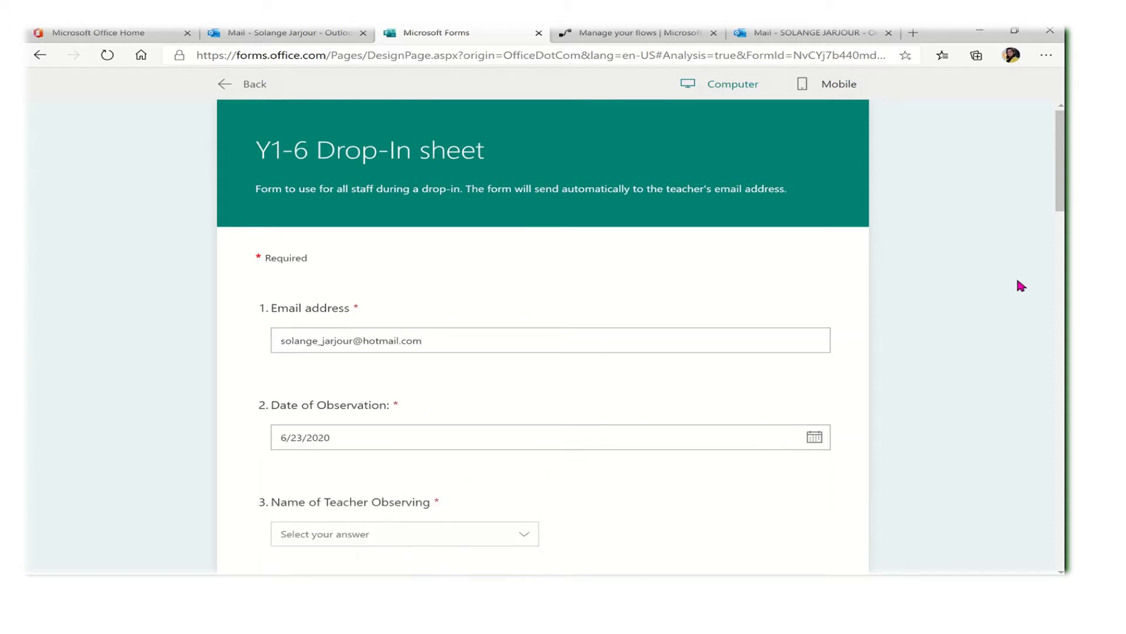
Choose the observing teacher, enter the observed teacher, and pick their school email address
scroll(829, 296, down, 3)
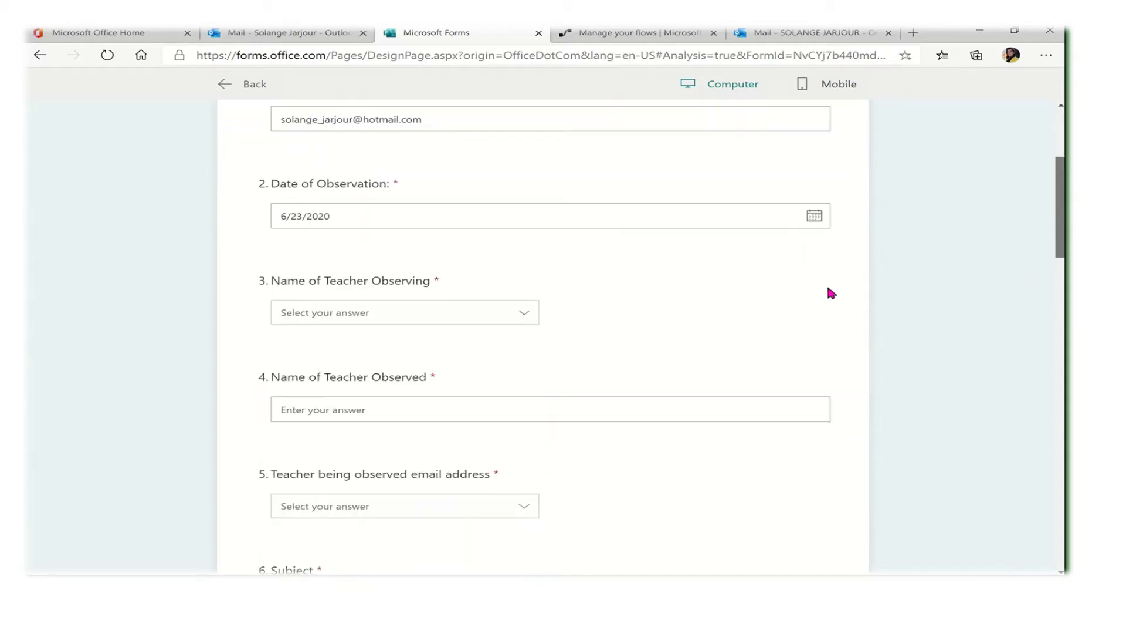
click(522, 313)
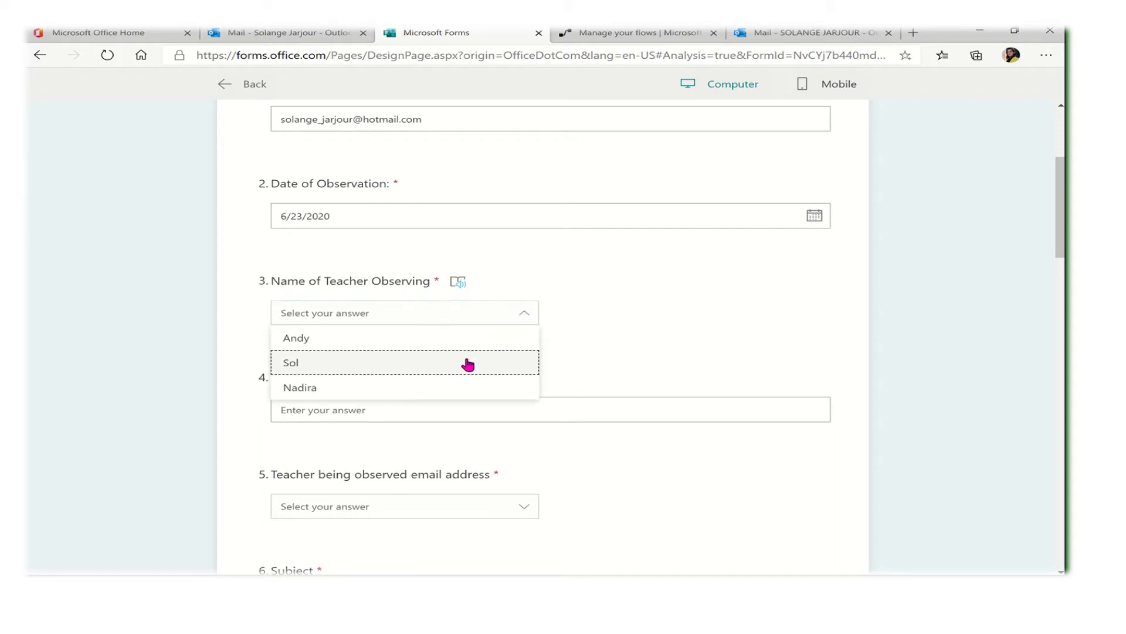
click(465, 362)
scroll(1059, 207, down, 2)
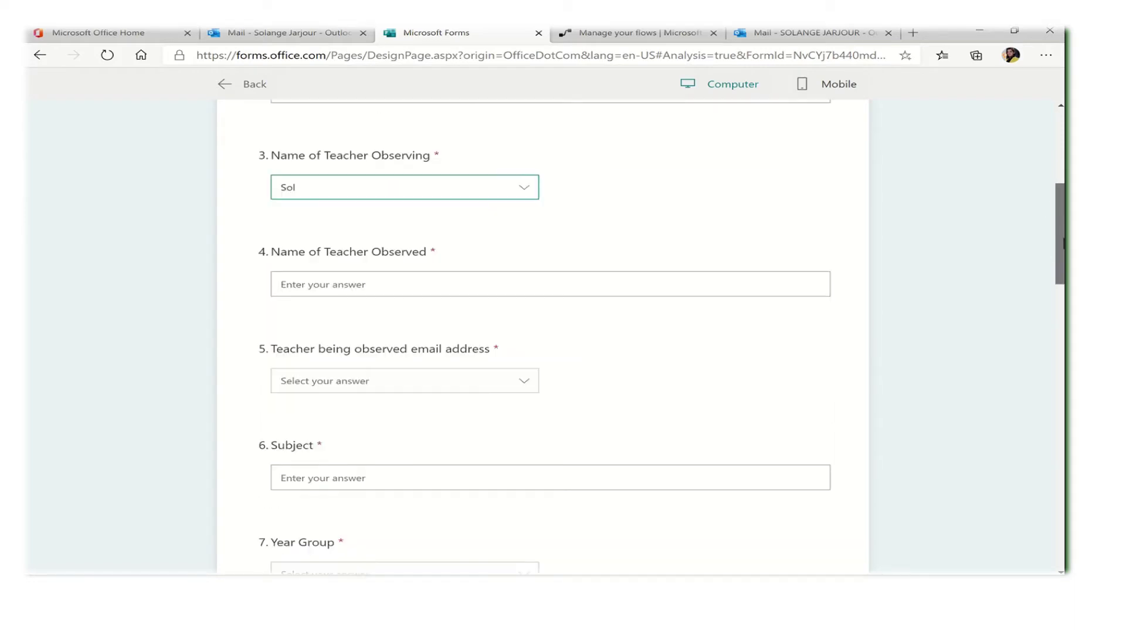
click(652, 248)
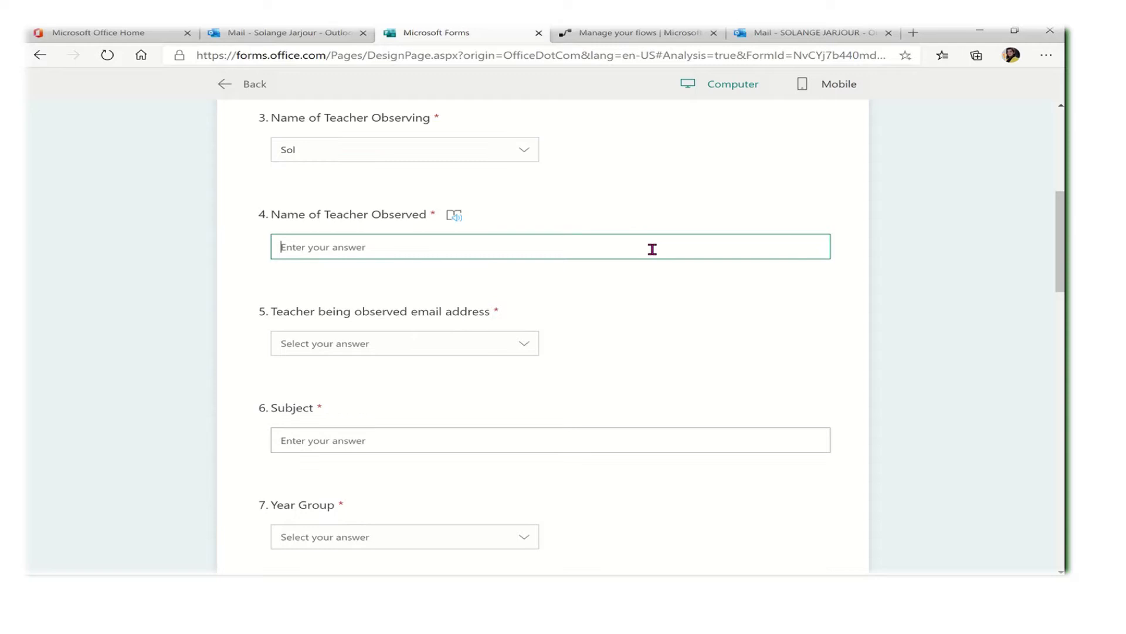
text(solan)
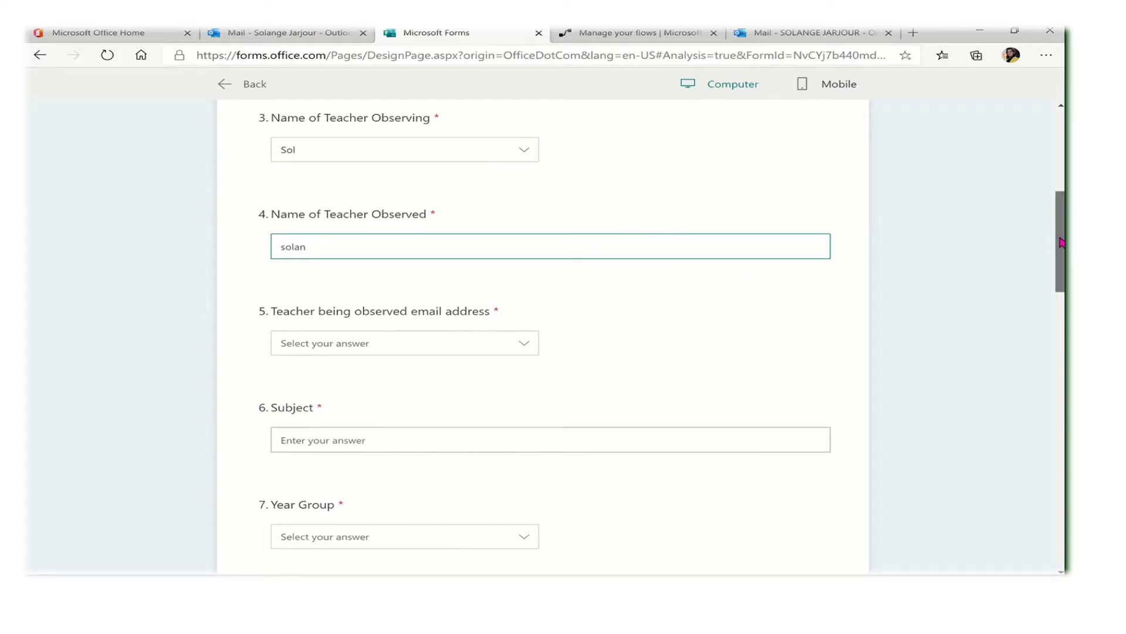
scroll(758, 297, down, 3)
click(528, 148)
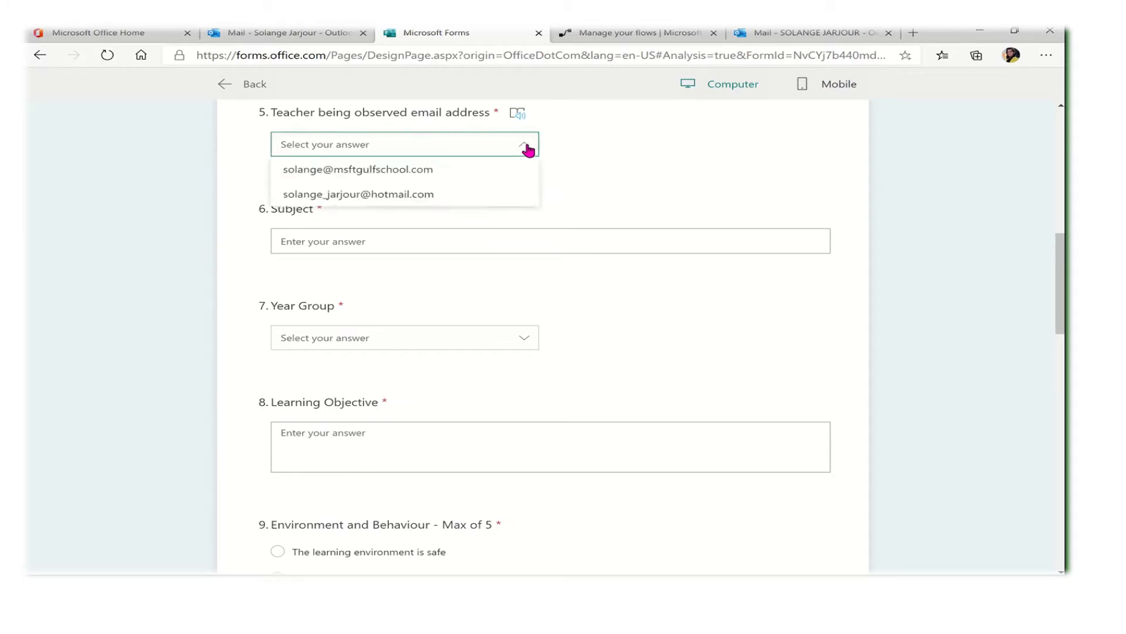
click(463, 175)
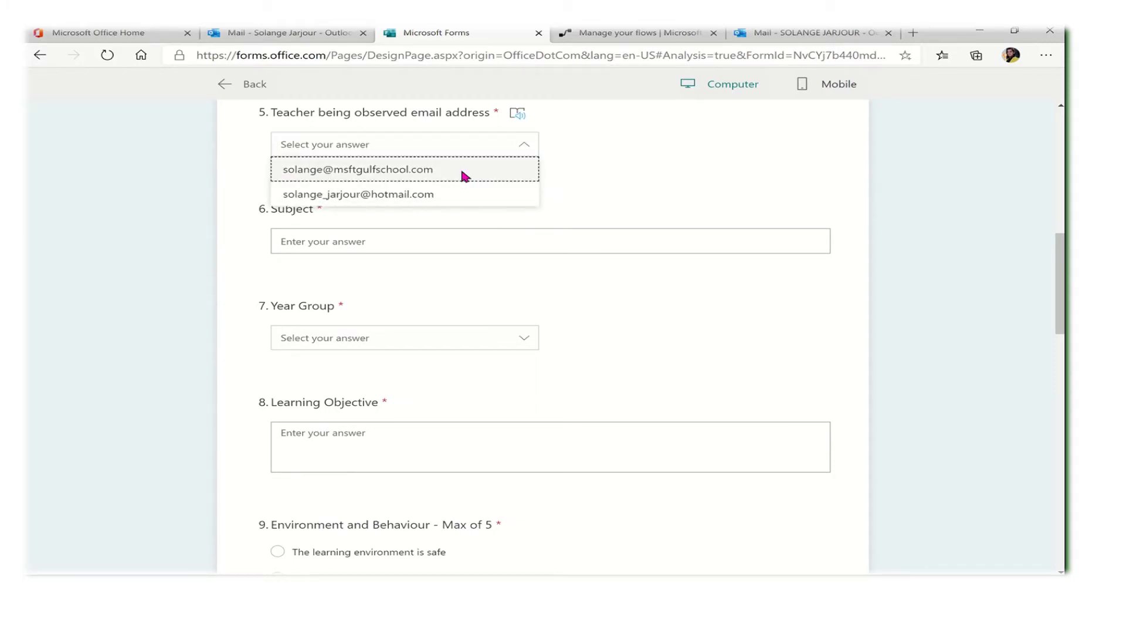
Set Subject to ICT, Year Group to Year 4, and enter learning objective 'dfdf'
click(394, 241)
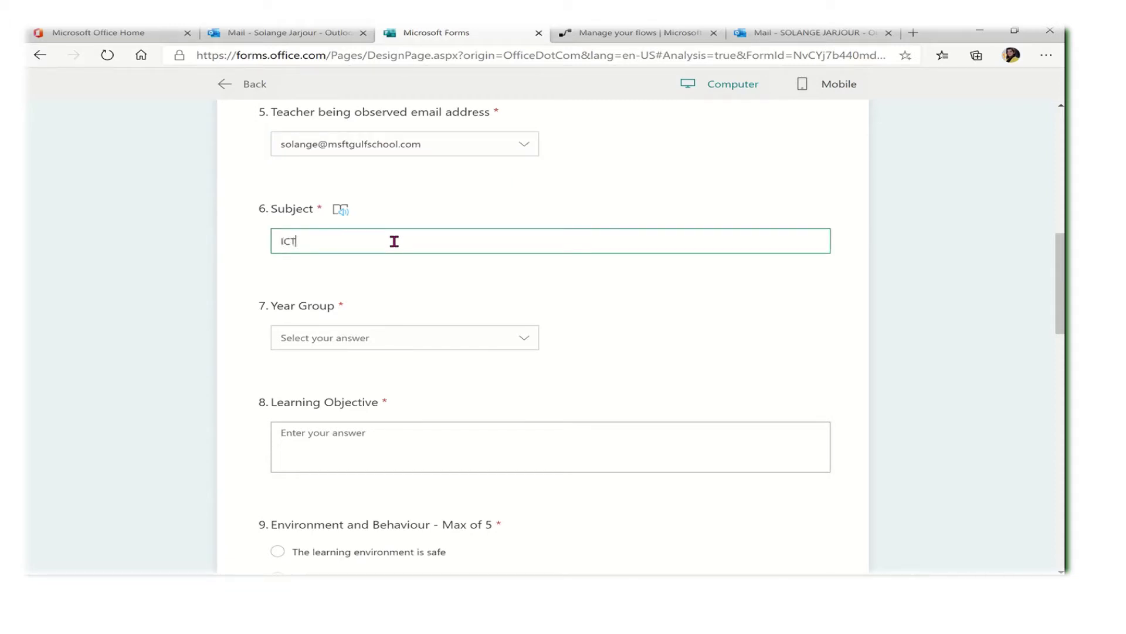
click(519, 339)
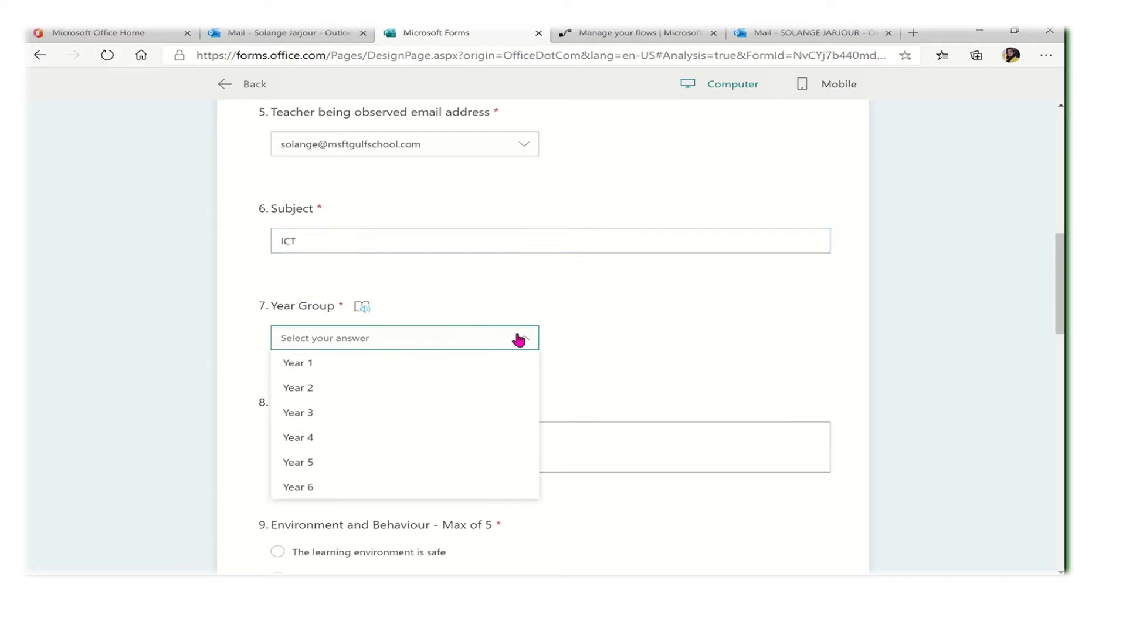
click(452, 440)
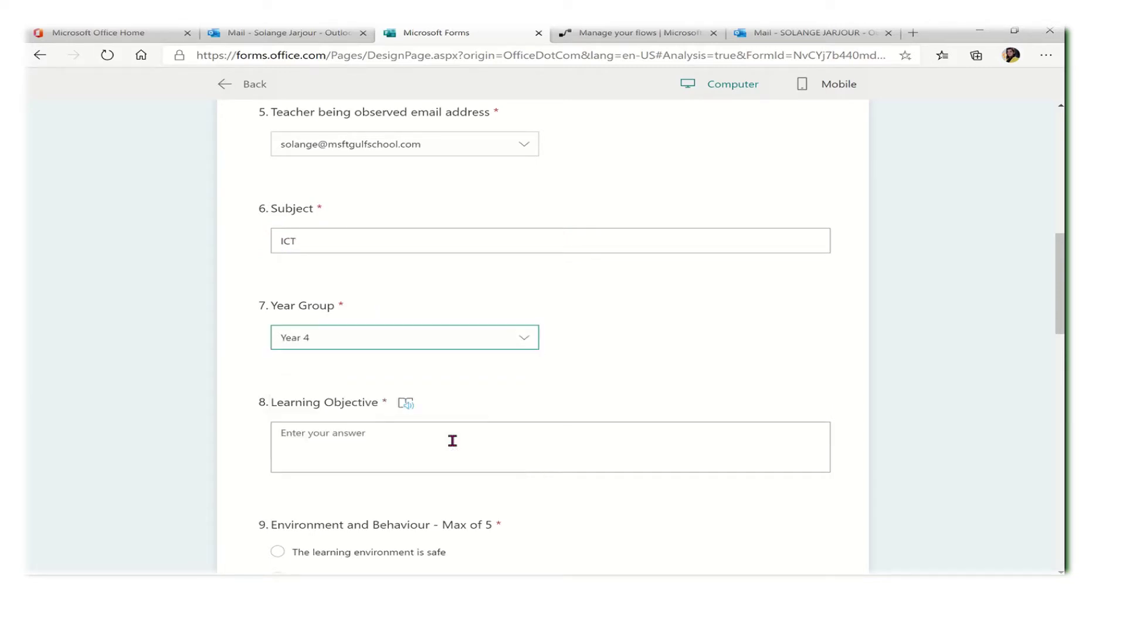
click(453, 440)
text(dfdf)
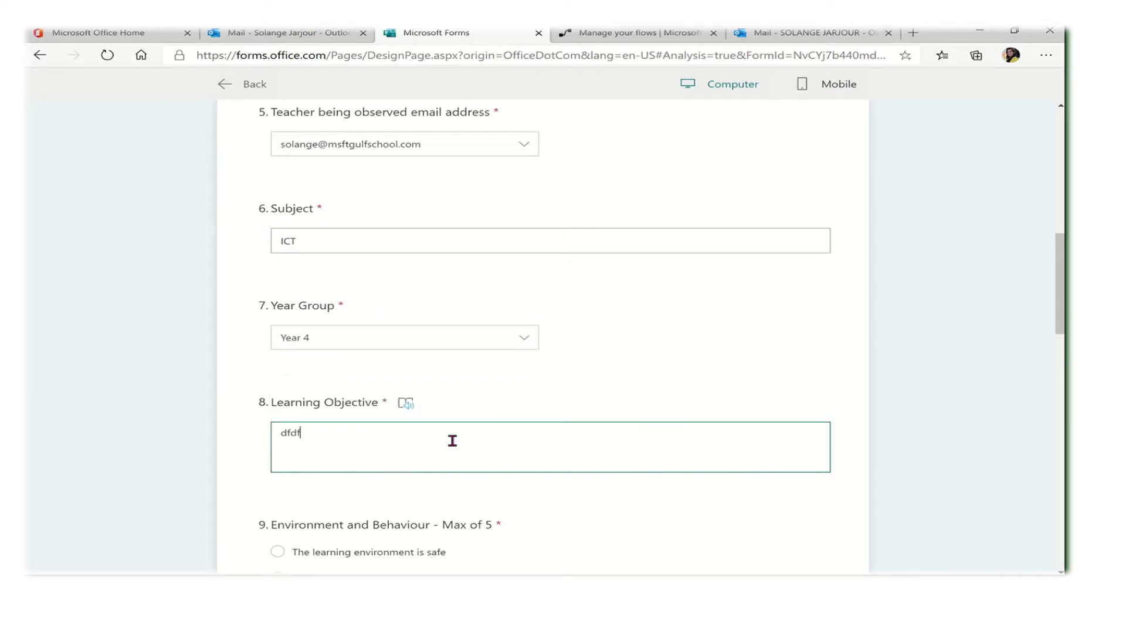
Mark all pupils fully engaged and tick Range of resources used and Movement around the classroom
drag(1062, 276, 1063, 355)
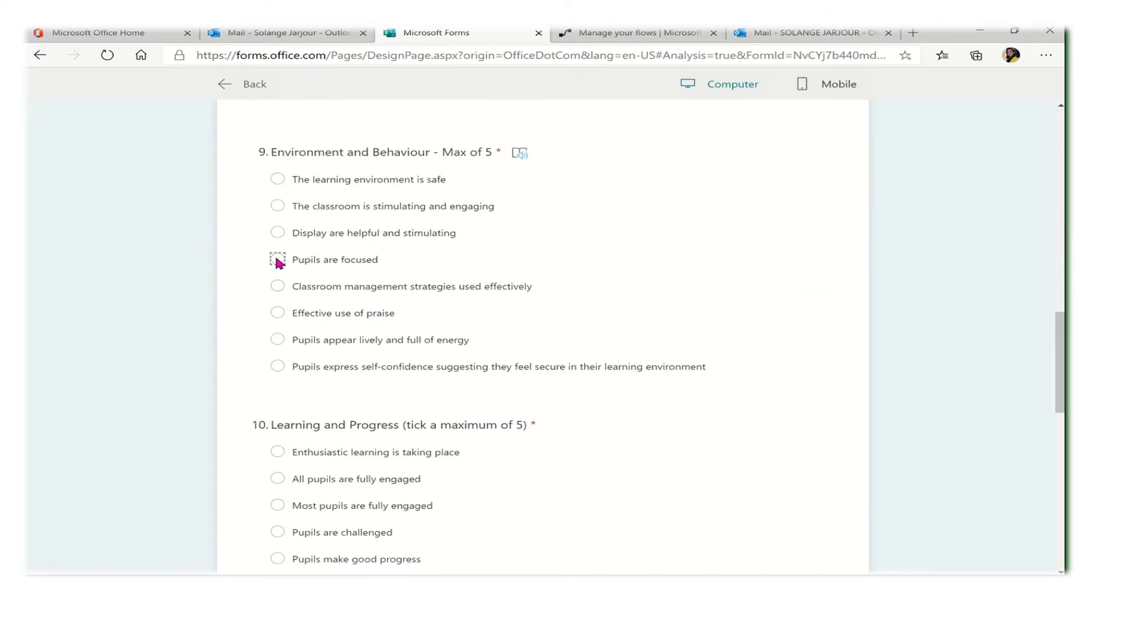
click(279, 478)
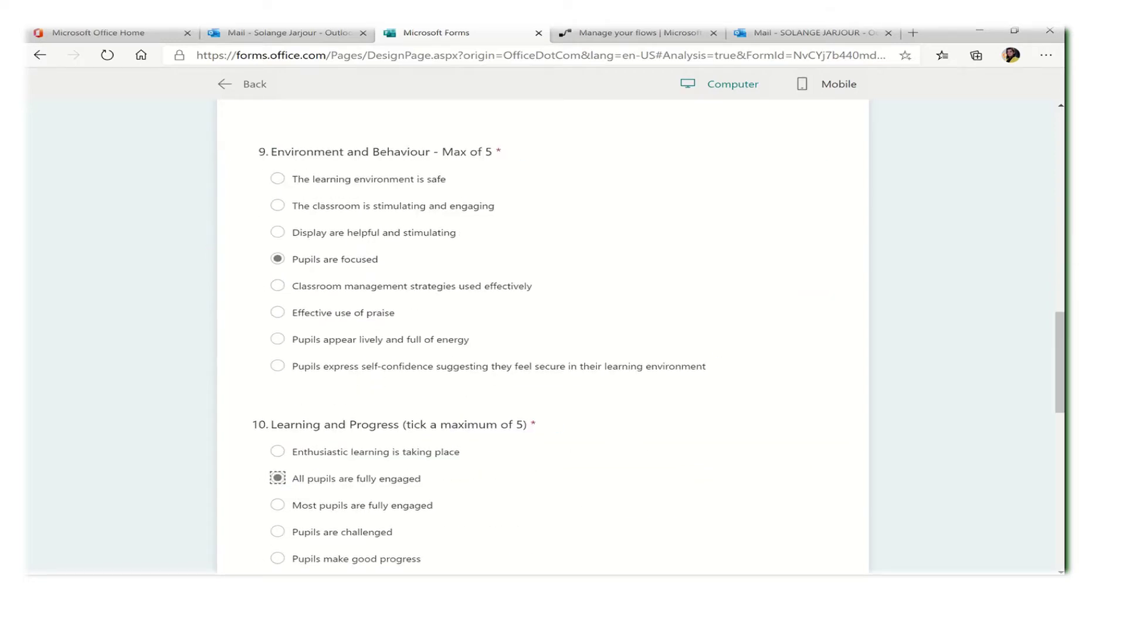
drag(1062, 363, 1061, 438)
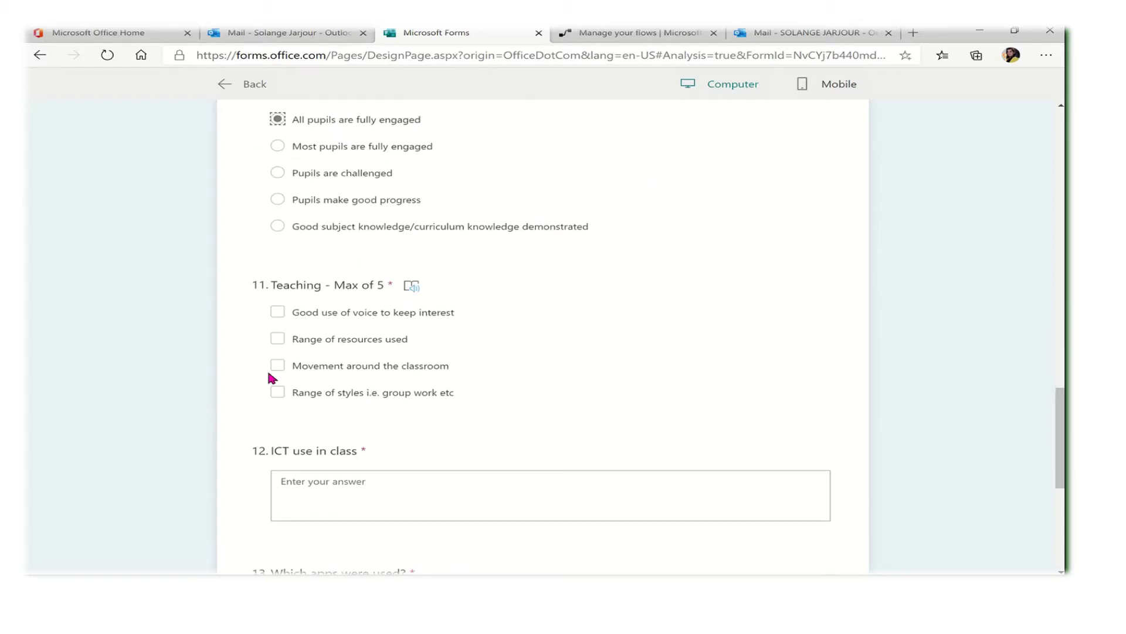
click(277, 341)
click(278, 365)
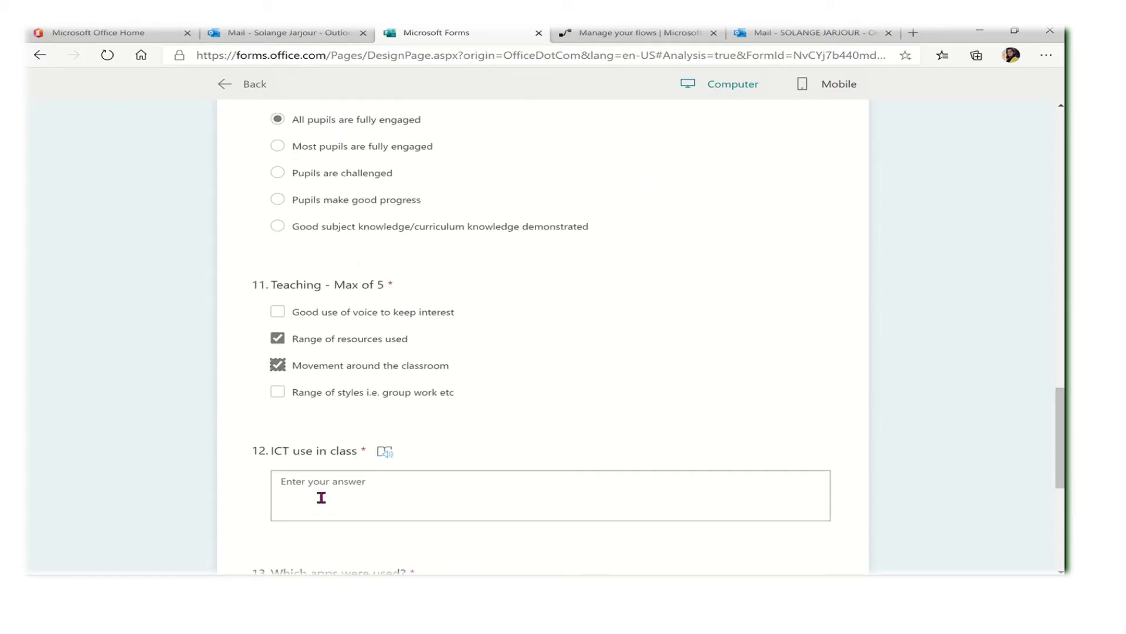
Answer question 12 'yes', question 13 'MS Teams' and question 14 'technology'
click(321, 498)
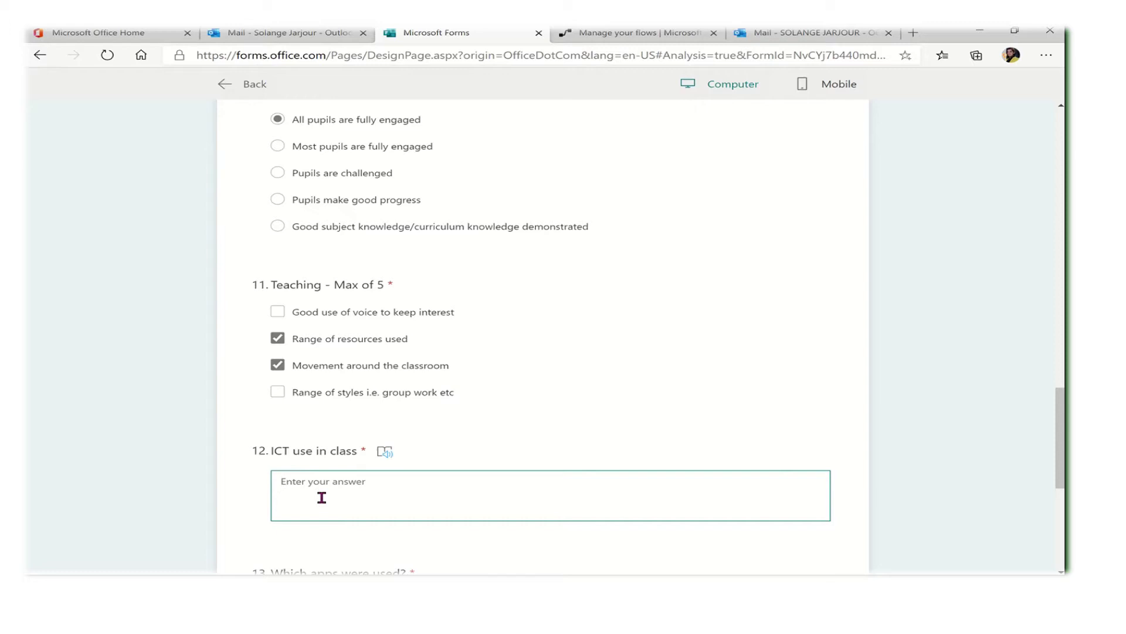
text(y)
key(BackSpace)
text(yes)
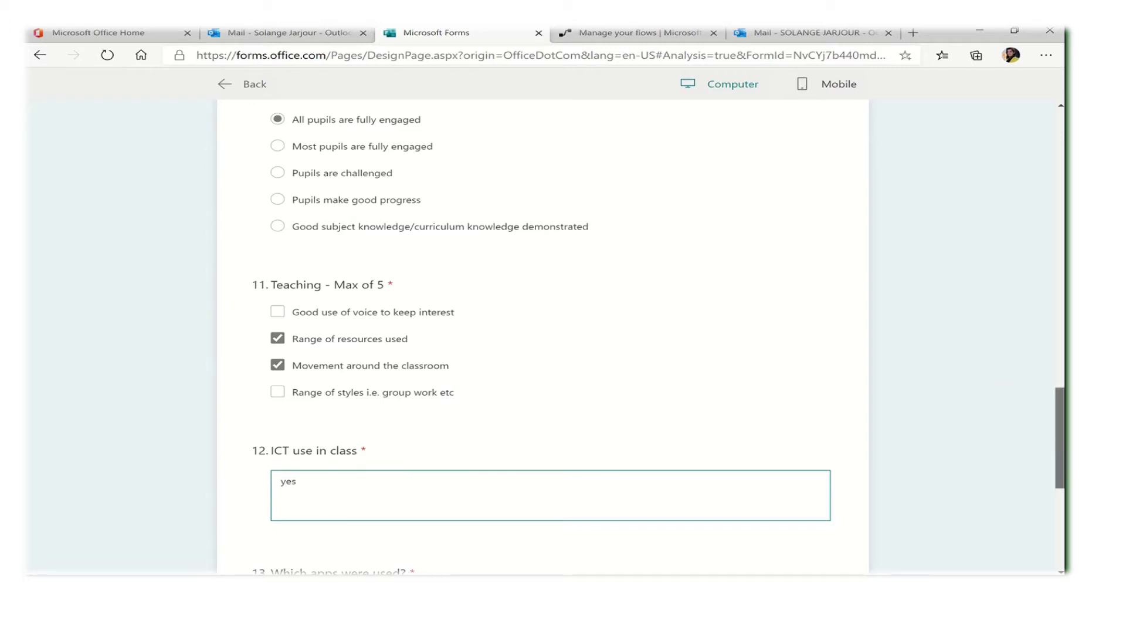
scroll(629, 356, down, 5)
click(522, 345)
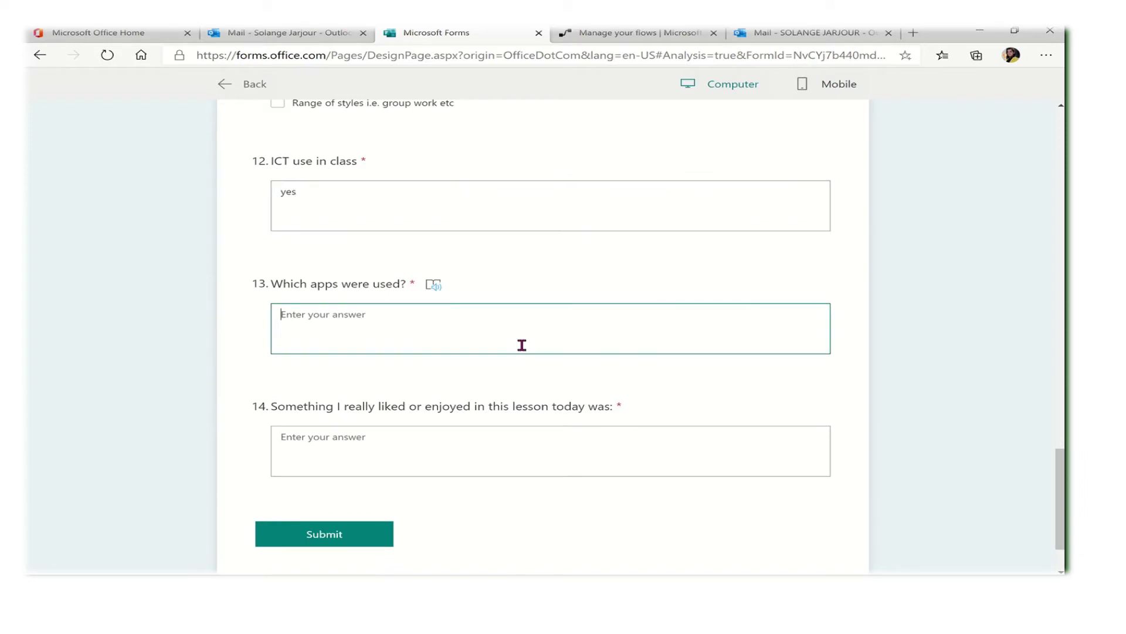
text(MS Teams)
click(477, 443)
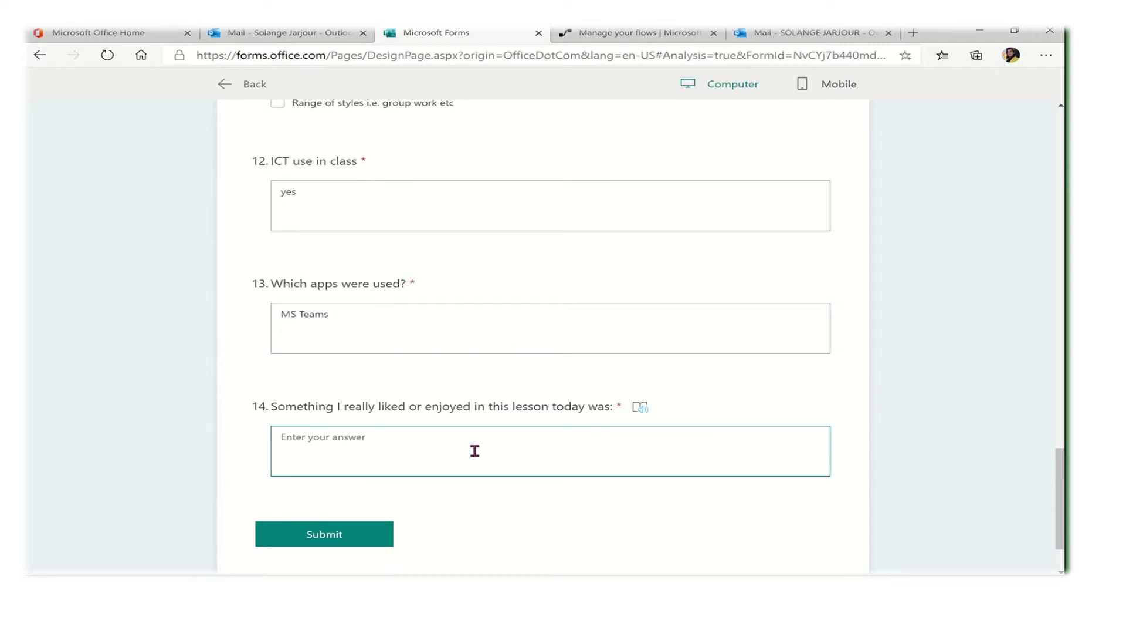
text(technology)
Submit the evaluation and switch to the Power Automate flow details page
click(353, 544)
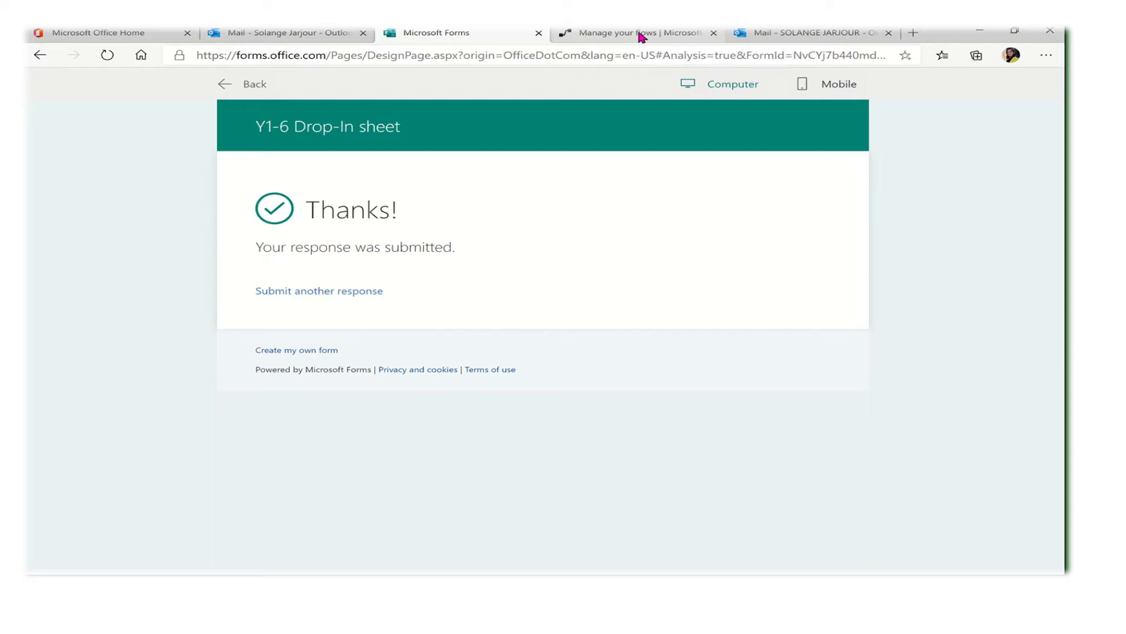
click(641, 36)
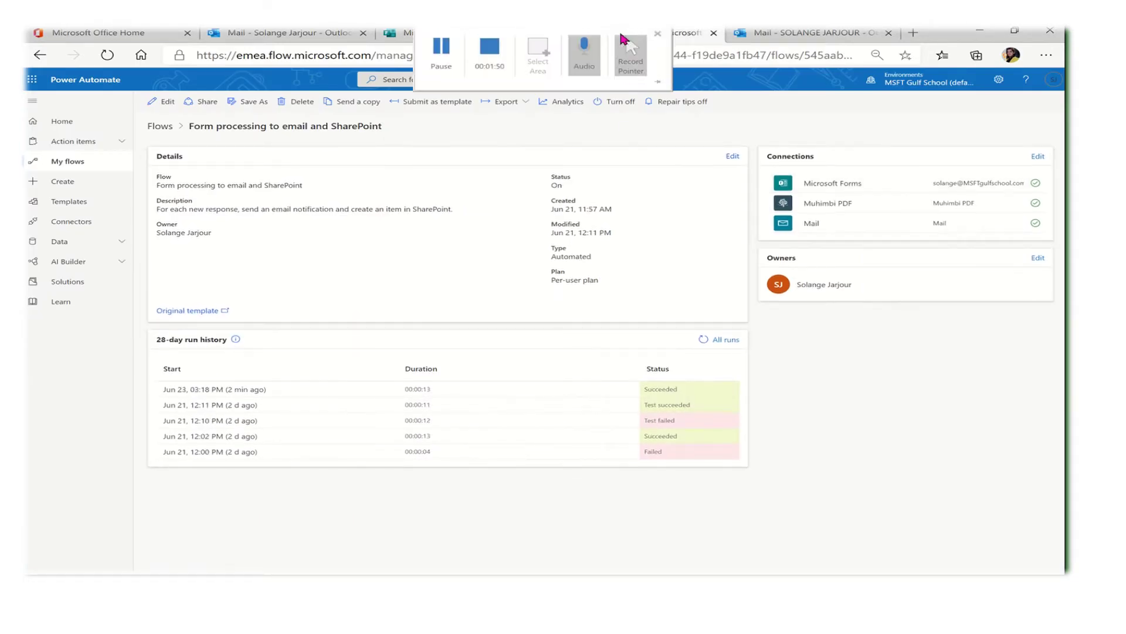
Switch to Outlook and reload the mailbox so the new Evaluation email appears
click(298, 37)
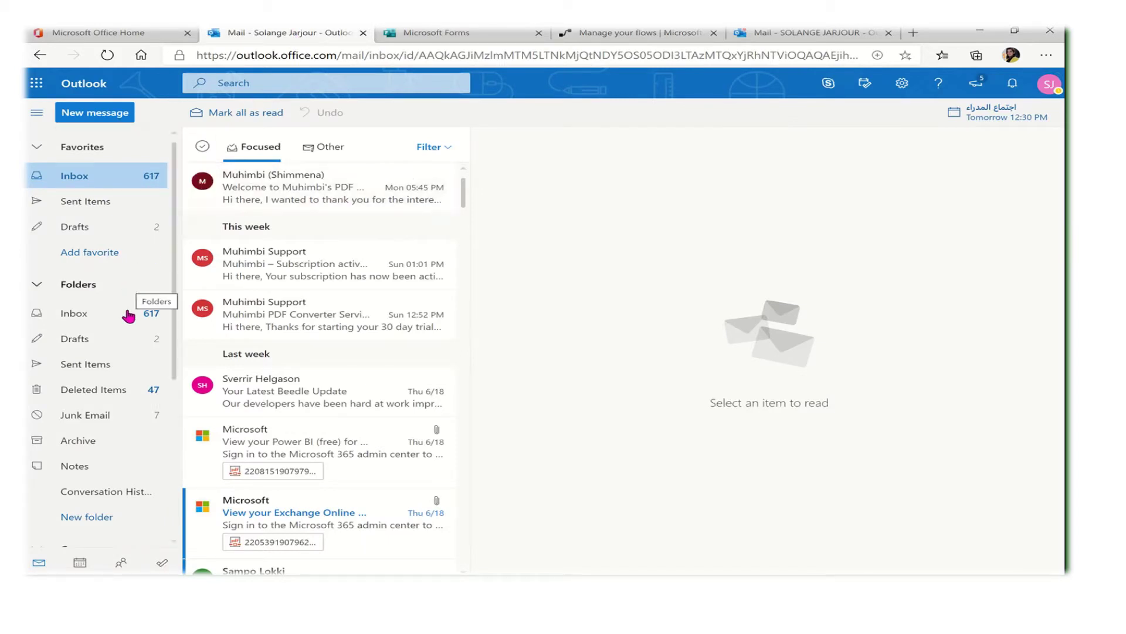
click(384, 55)
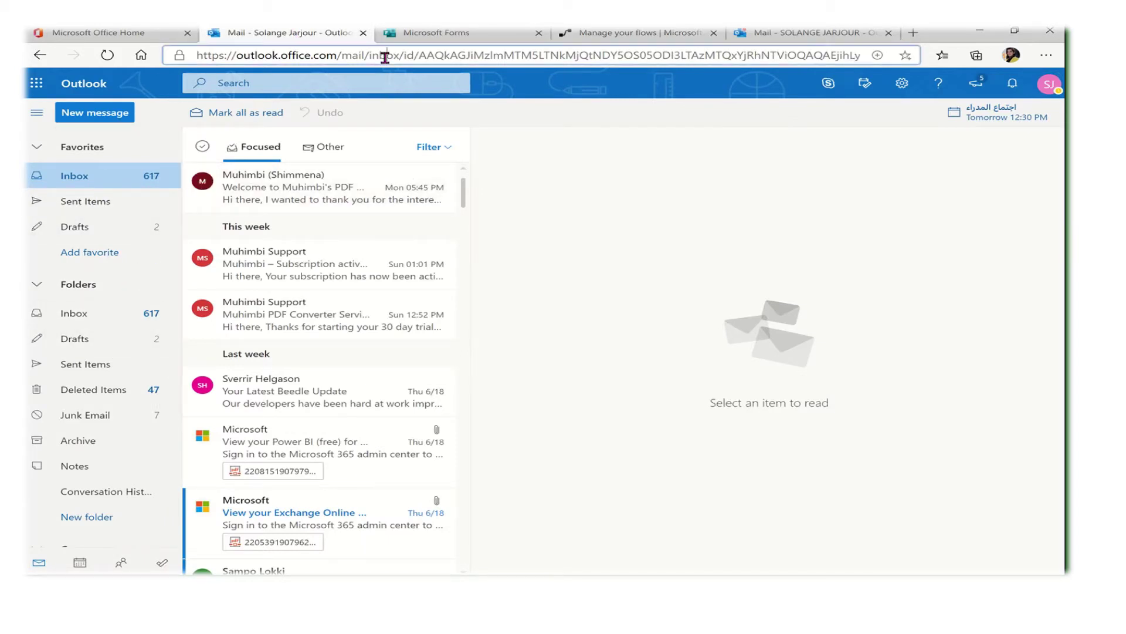
key(Return)
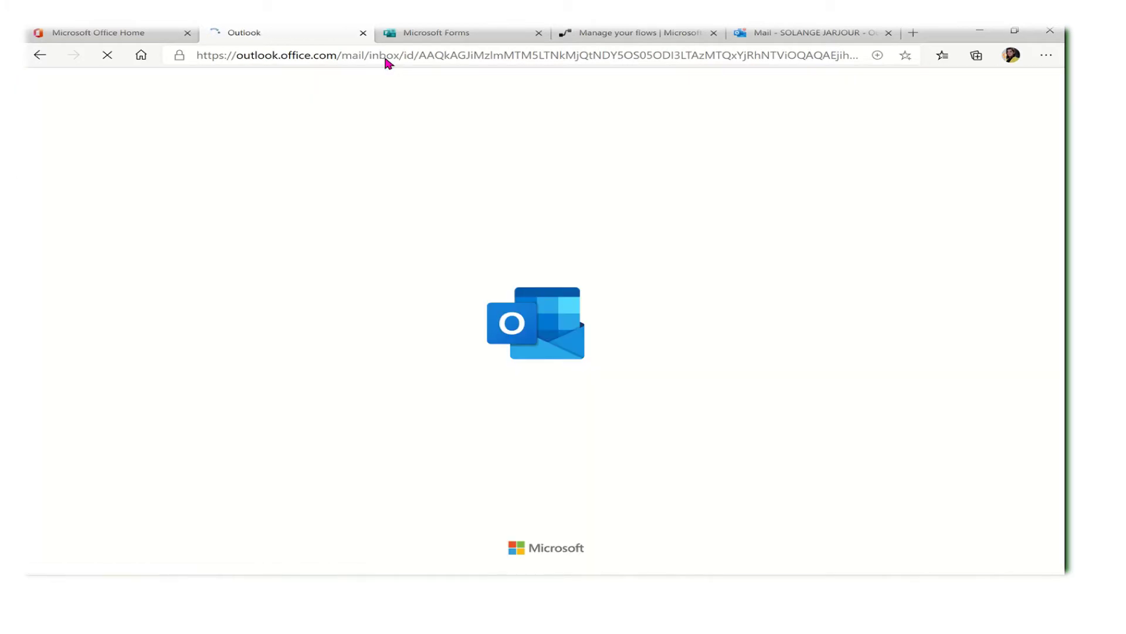
mouse_move(467, 34)
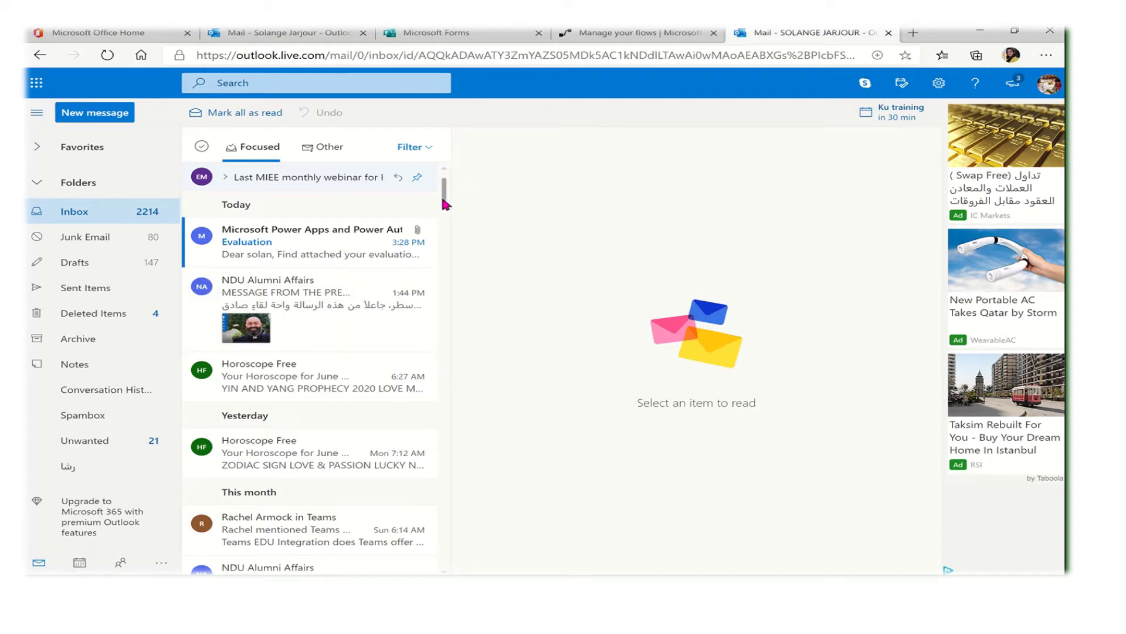
Open the Evaluation email, preview its ATT82753.pdf attachment, then close the preview
click(257, 249)
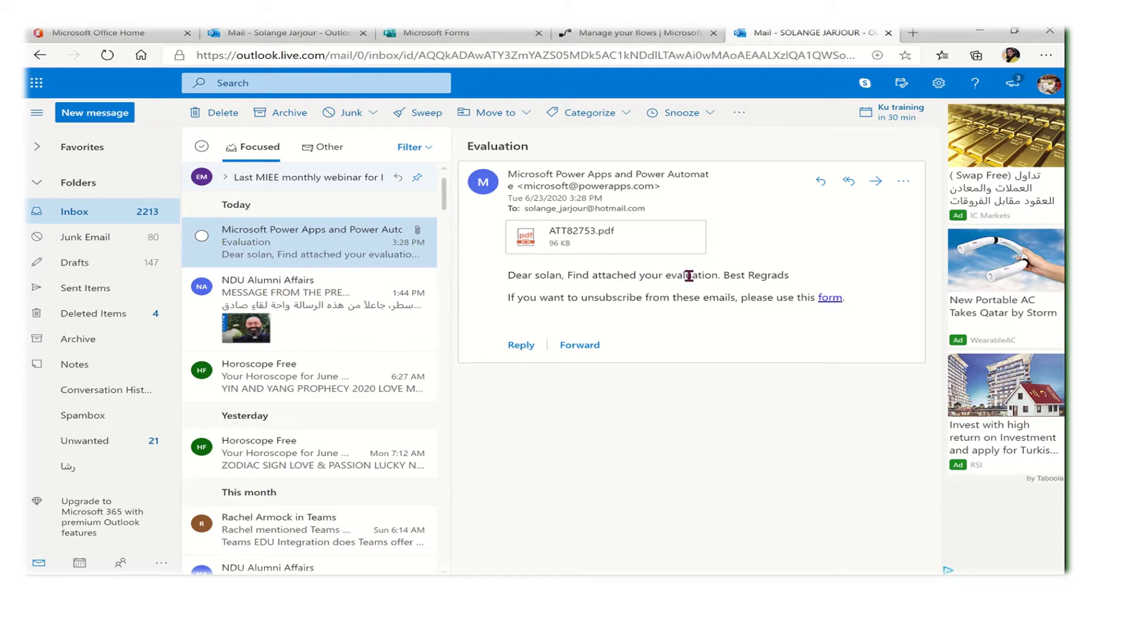
click(620, 248)
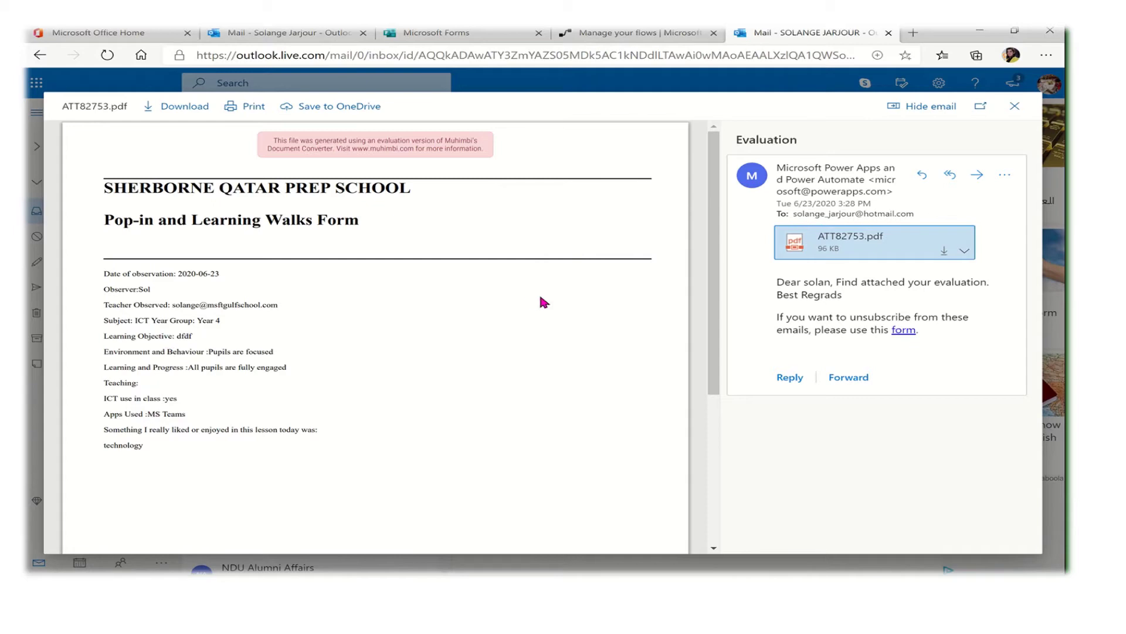
click(1015, 107)
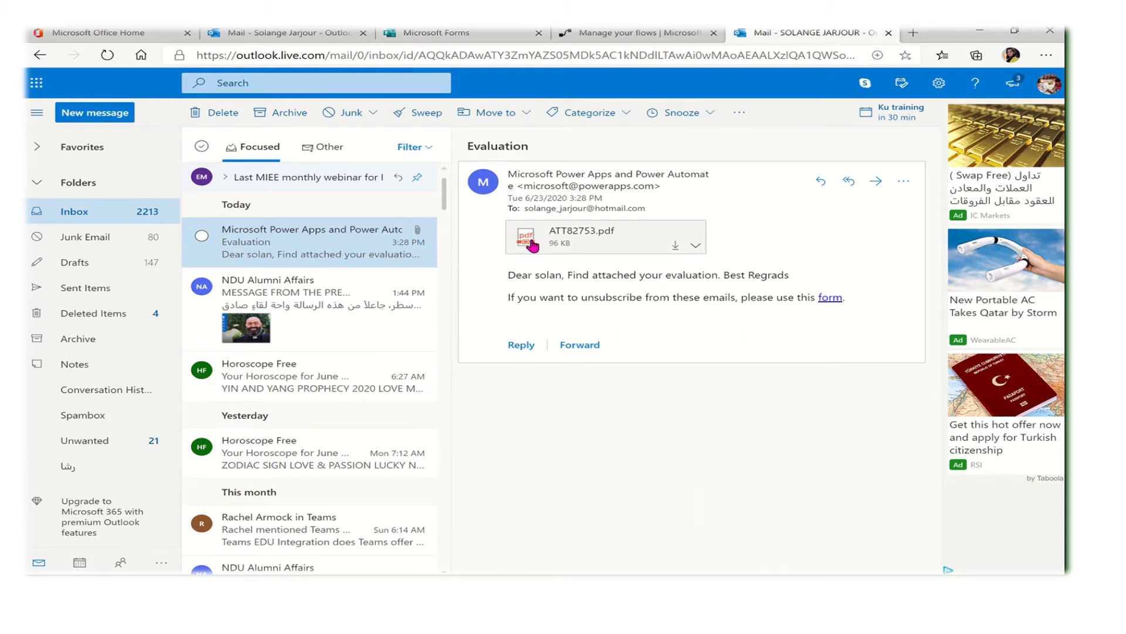
Return to the Form processing to email and SharePoint flow and open it in the editor
mouse_move(625, 34)
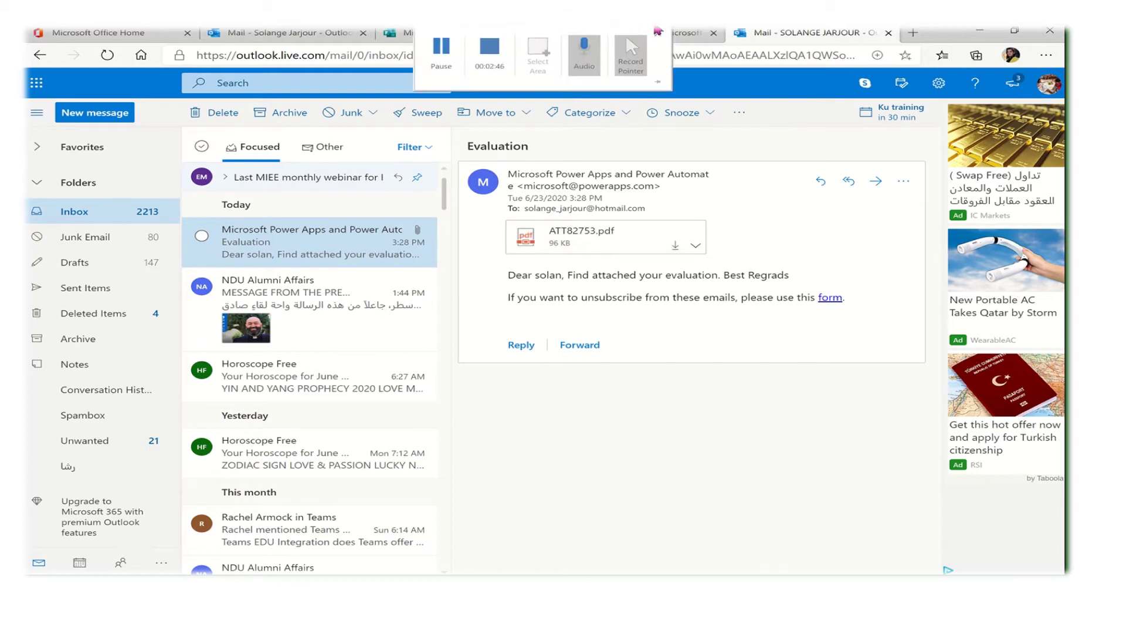
click(691, 35)
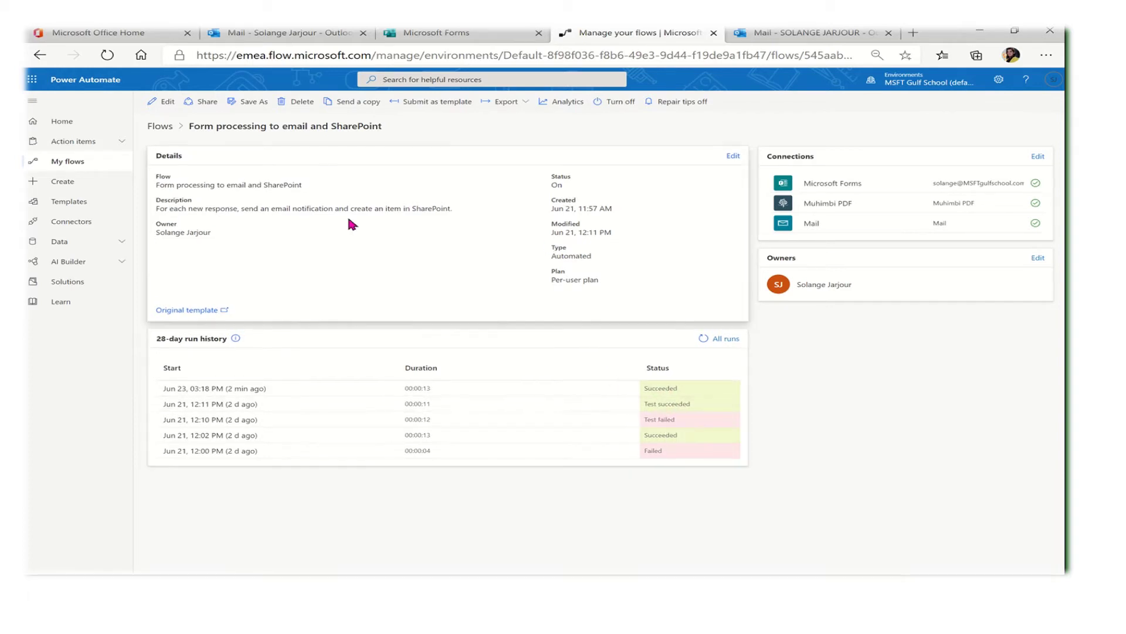
click(160, 103)
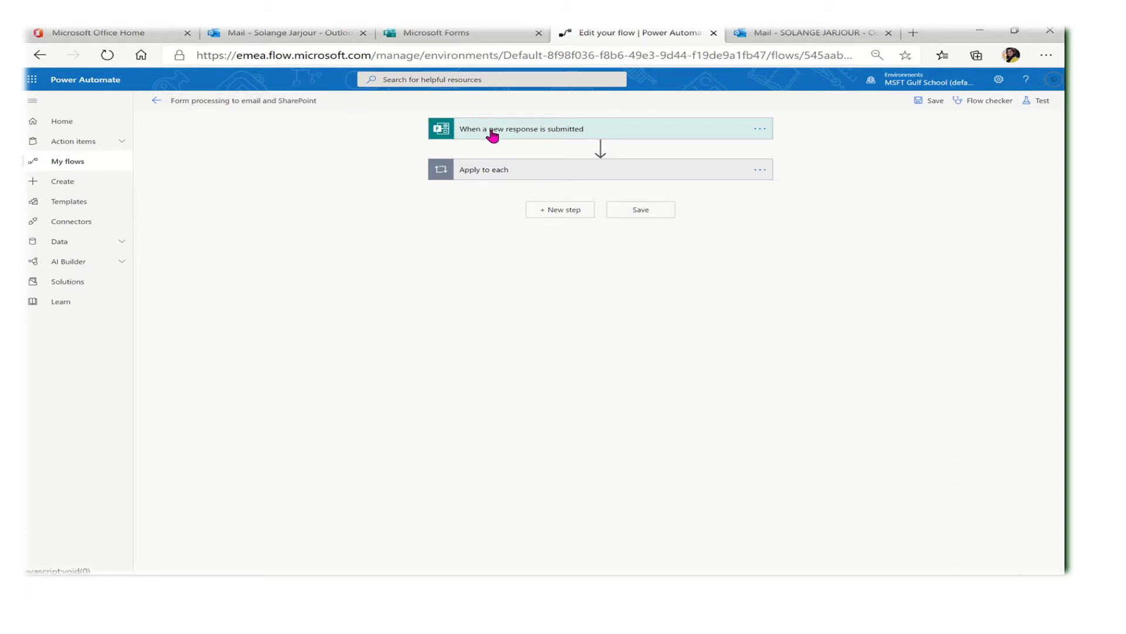
Expand the trigger to check its Y1-6 Drop-In sheet form, then expand Apply to each
click(492, 133)
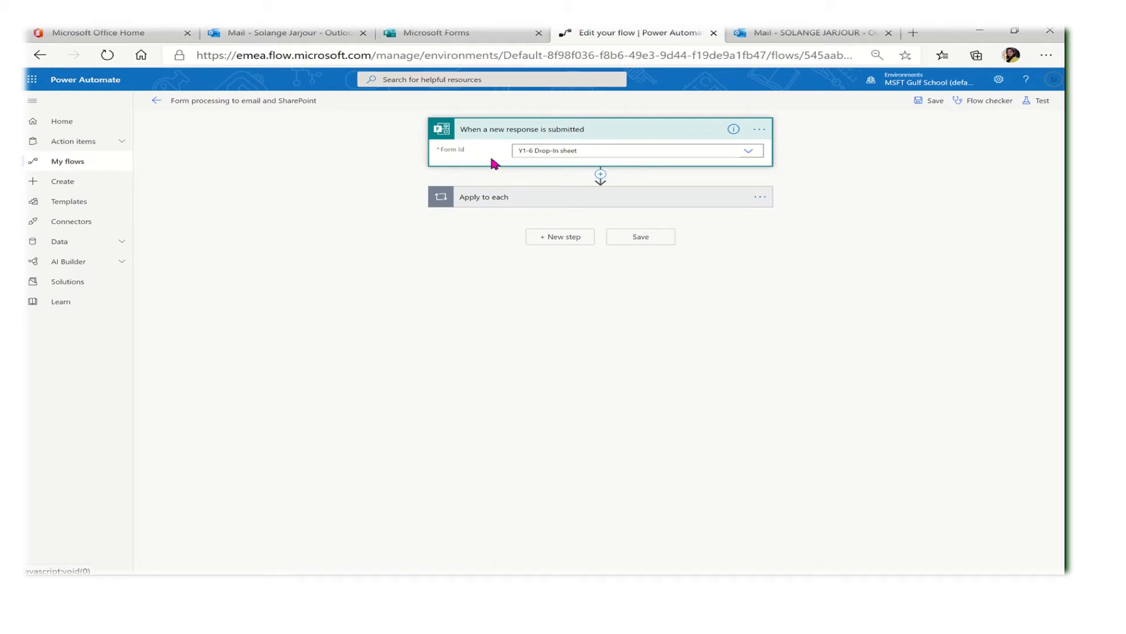
click(589, 149)
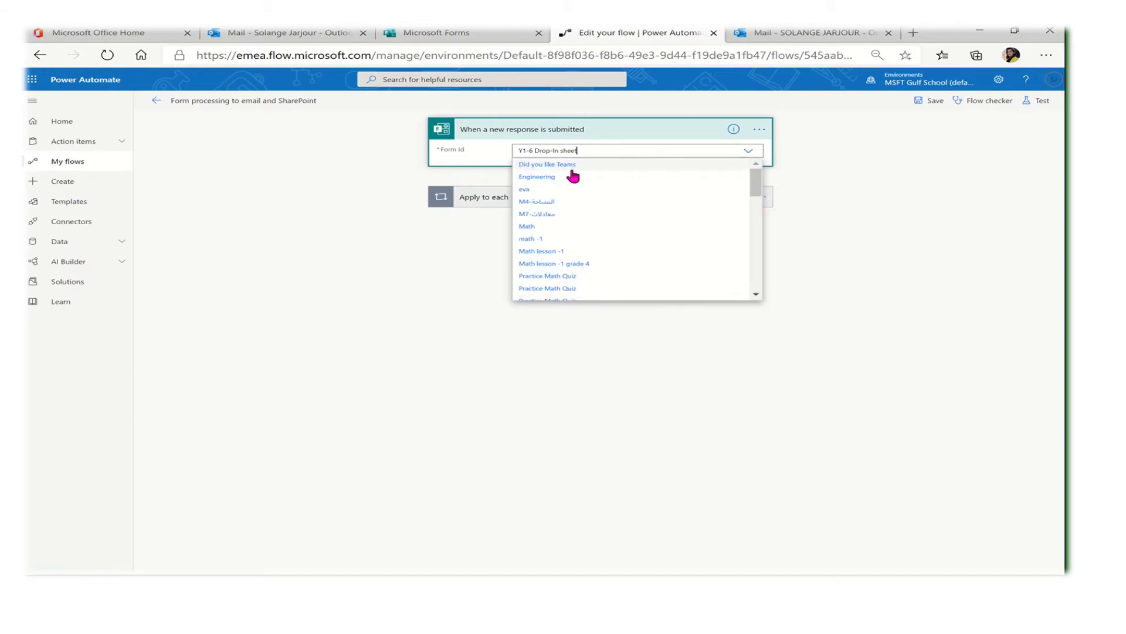
click(810, 155)
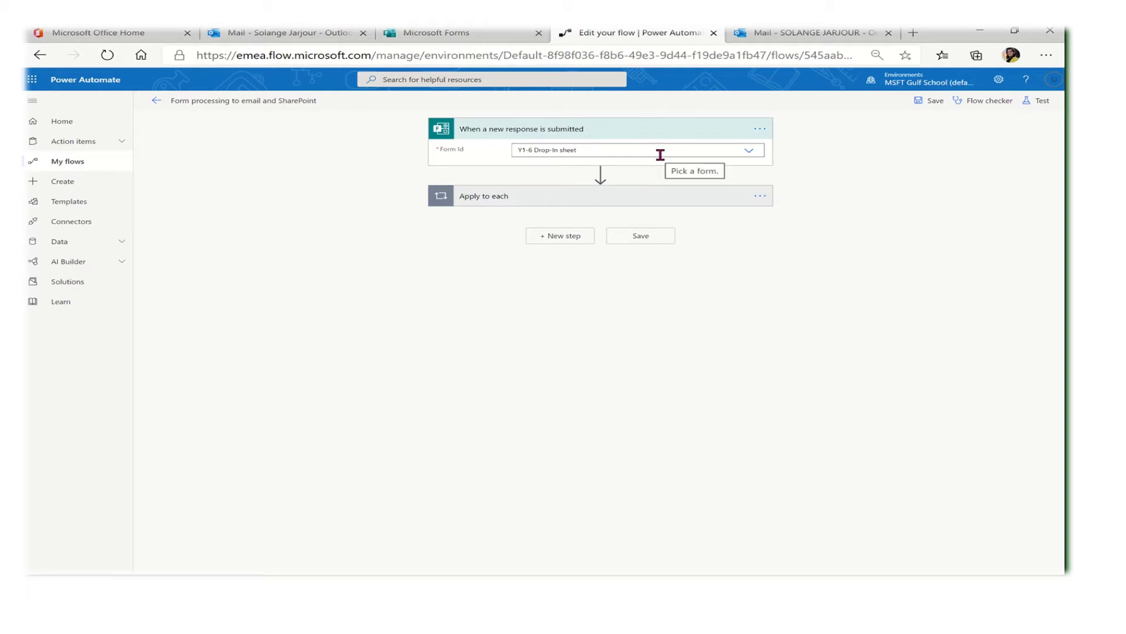
click(641, 199)
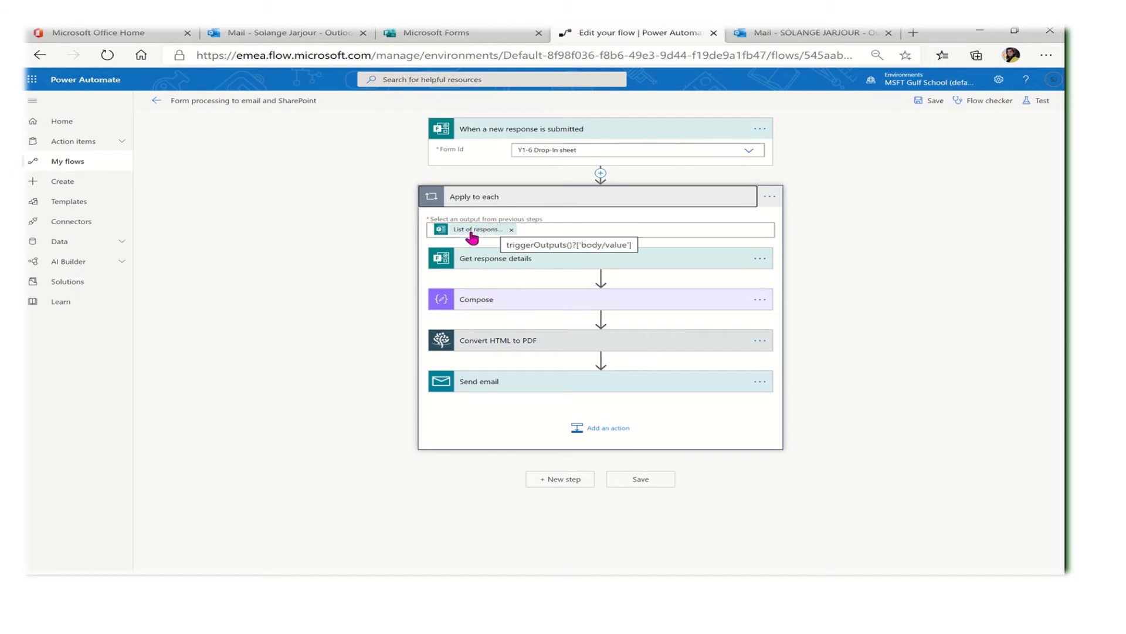
View the loop's dynamic content and expand Get response details to see Form Id and Response Id
click(609, 228)
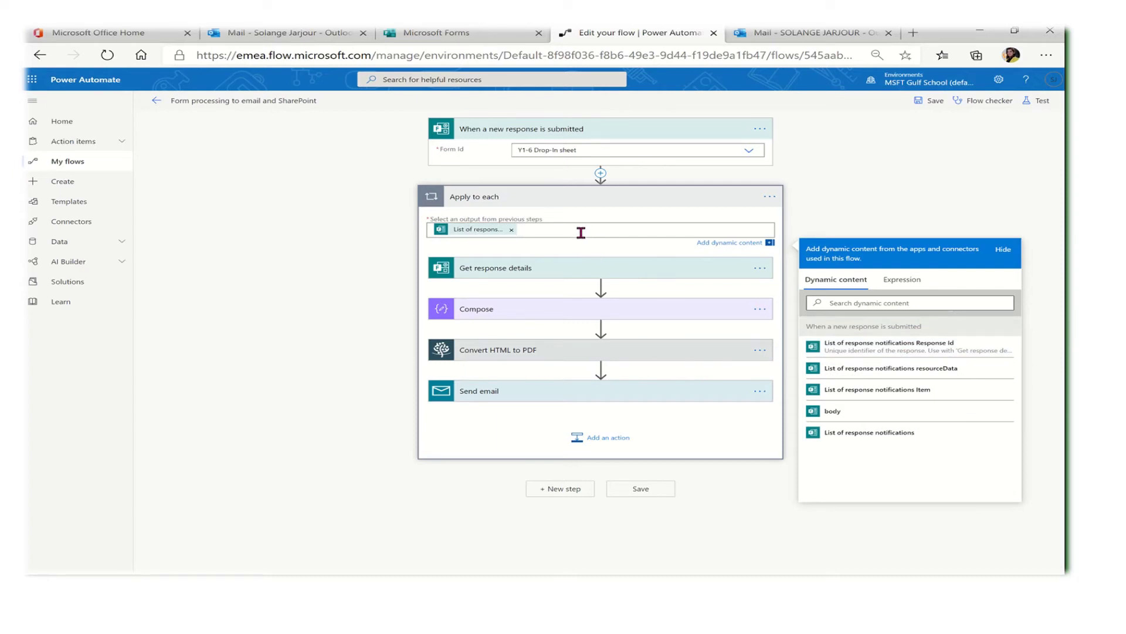
click(567, 272)
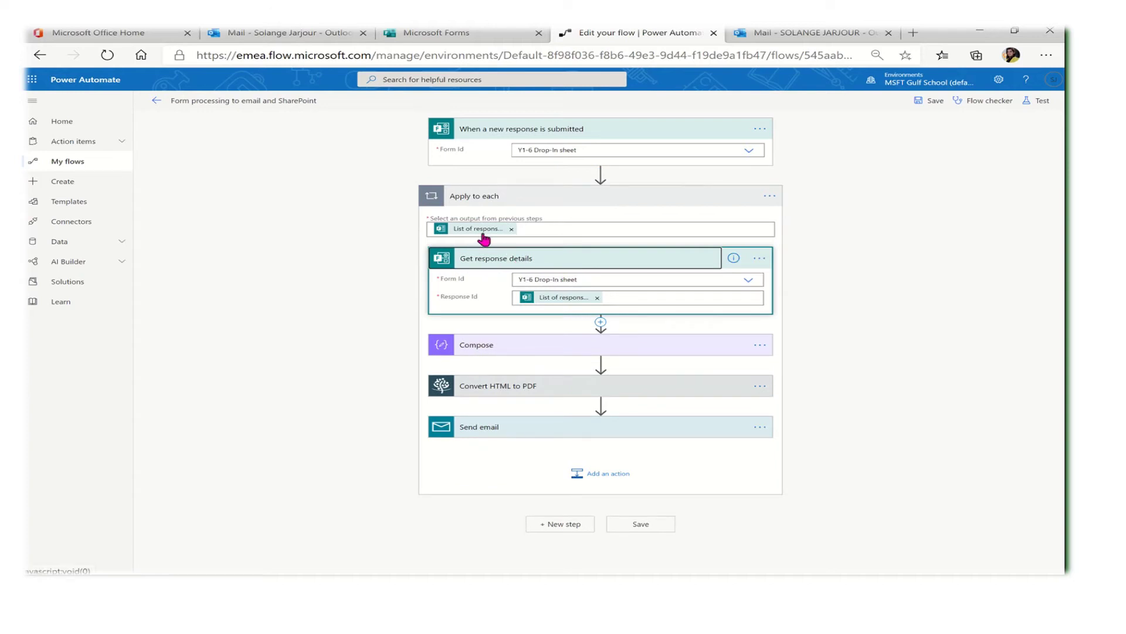
mouse_move(482, 238)
mouse_move(569, 305)
Expand the Compose step and scroll its HTML to the token after </html>
click(521, 352)
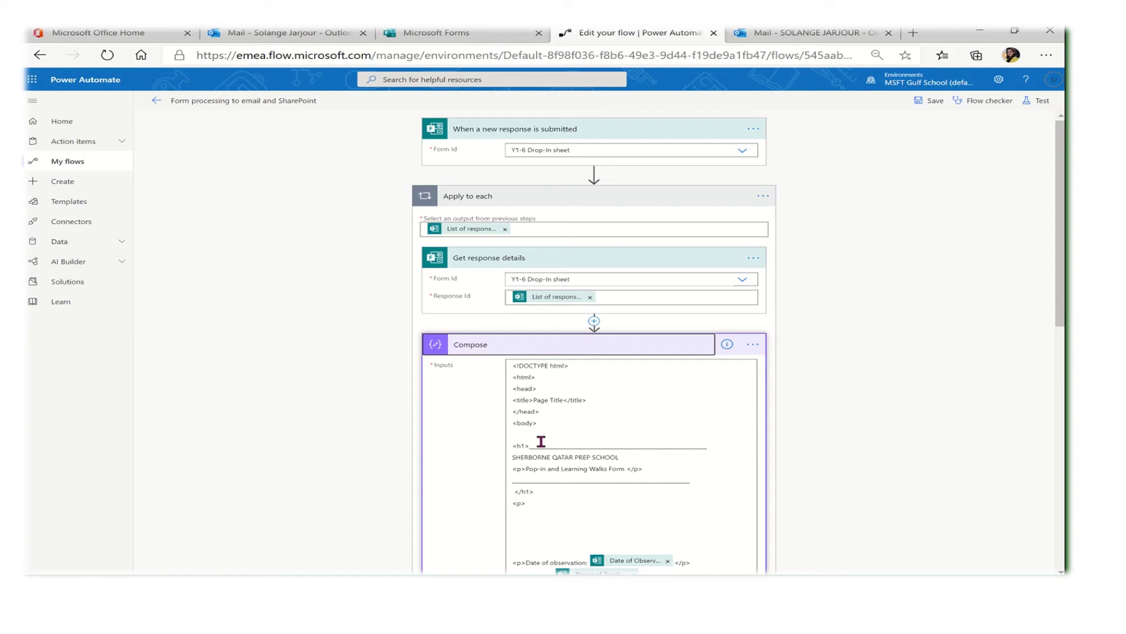
drag(1059, 332, 1052, 431)
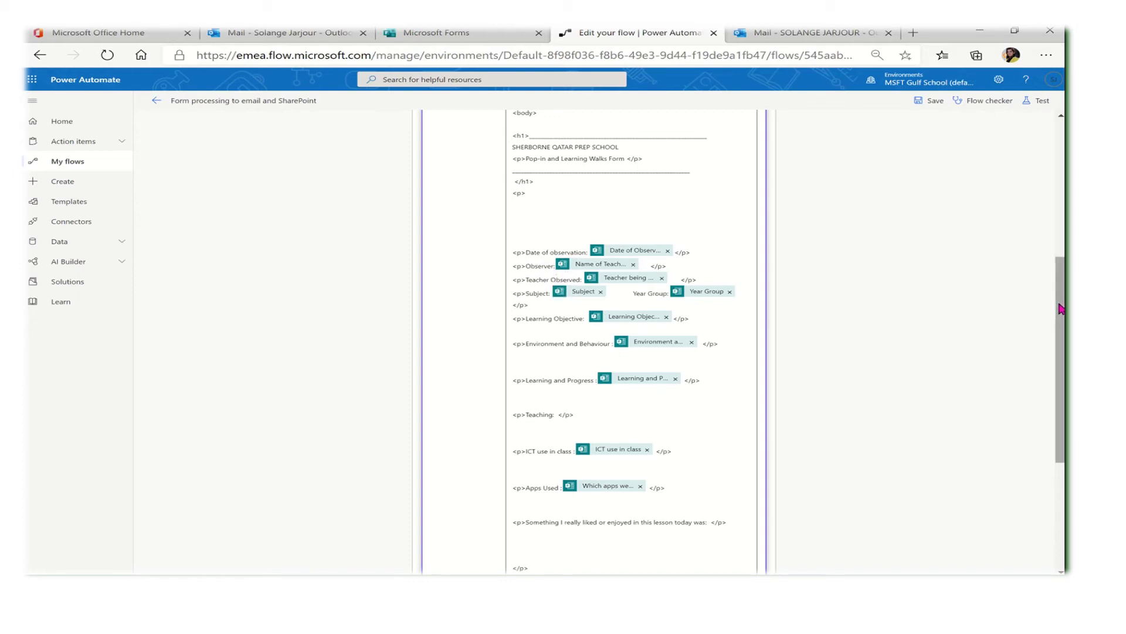
drag(1061, 309, 1061, 369)
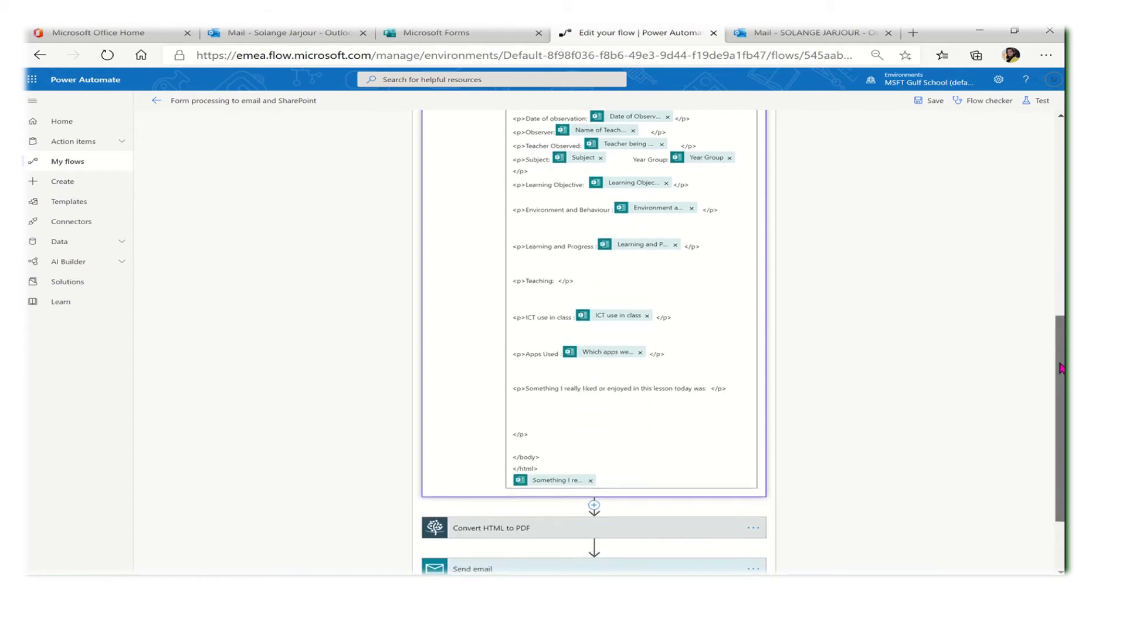
Remove the stray 'Something I really liked' answer tokens after the closing </html> tag
click(733, 478)
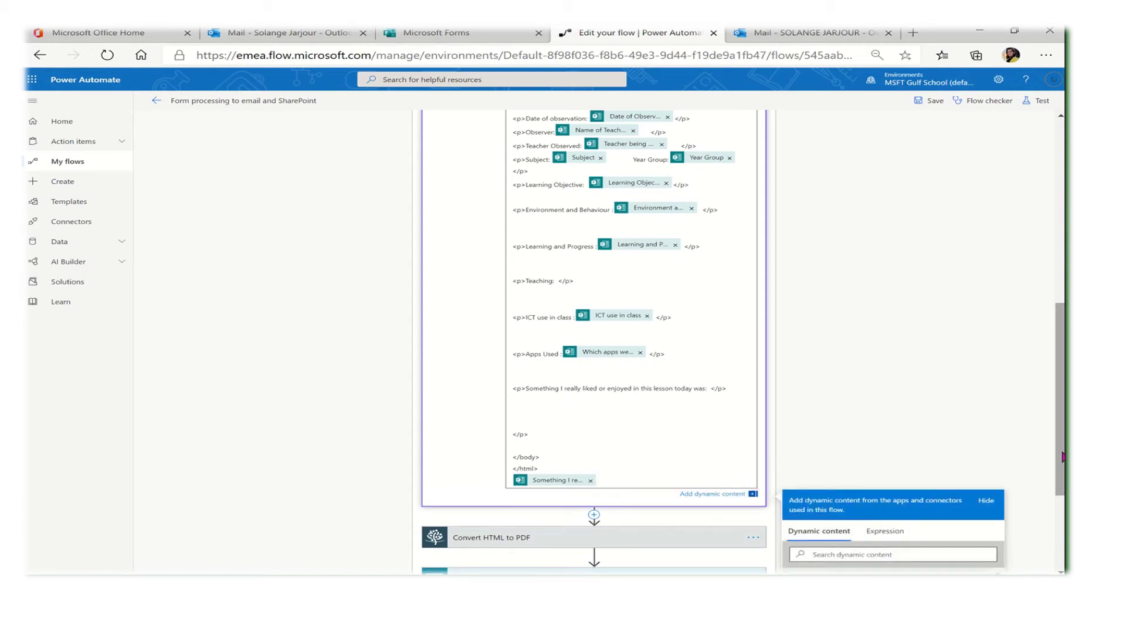
drag(1060, 457, 1060, 508)
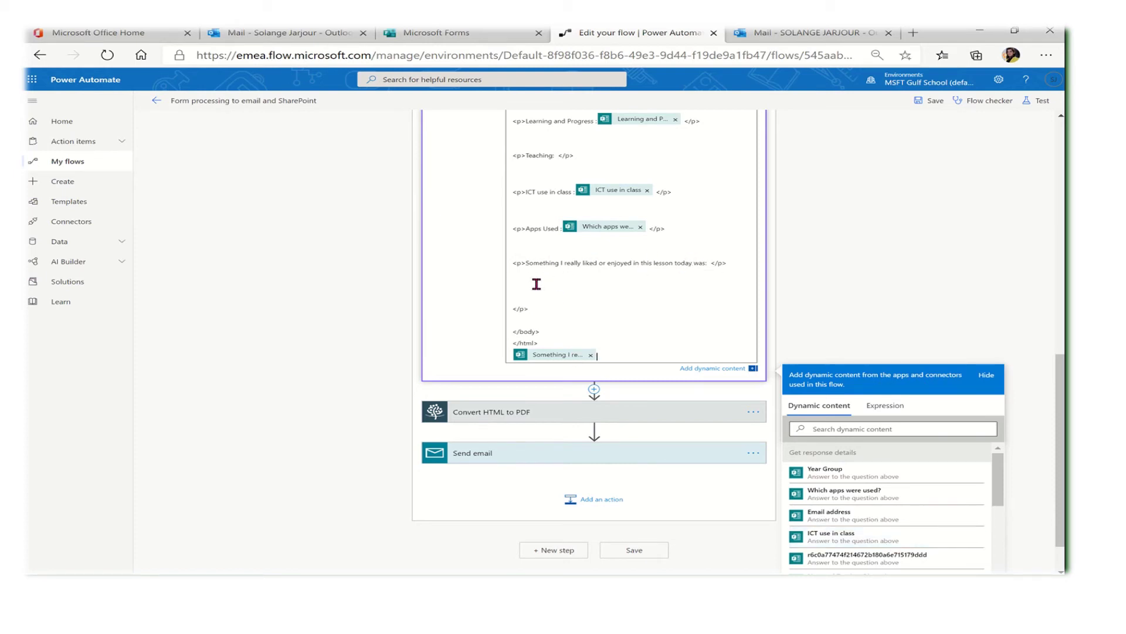
click(708, 264)
drag(997, 468, 1001, 514)
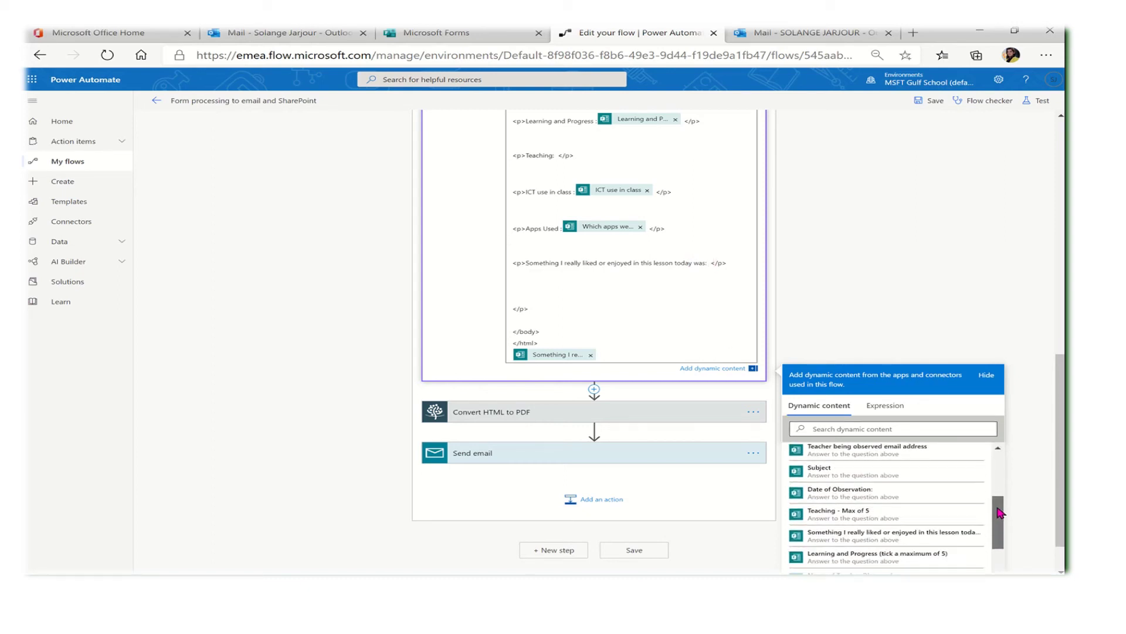
click(884, 544)
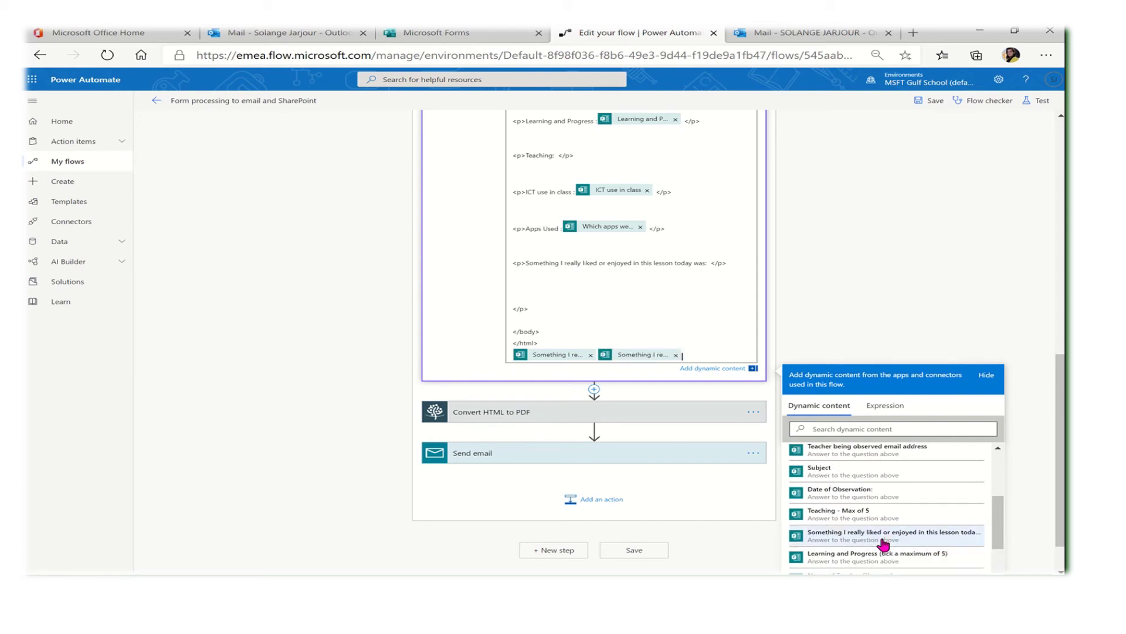
click(676, 355)
click(591, 355)
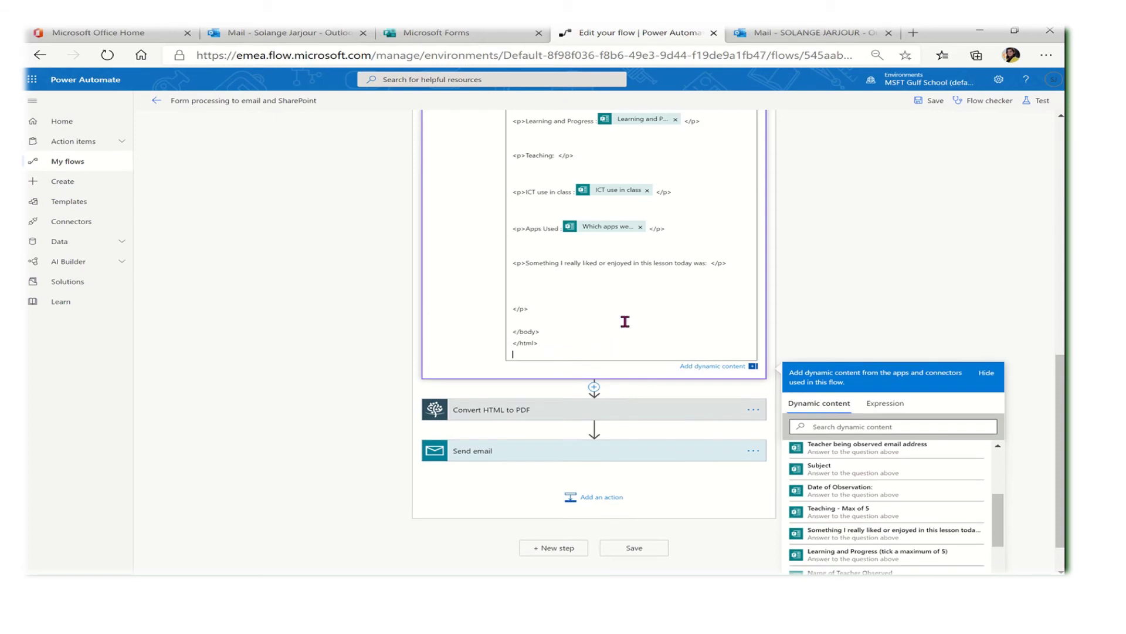
Insert the 'Something I really liked' answer token on a new line after 'today was:'
click(708, 263)
key(Return)
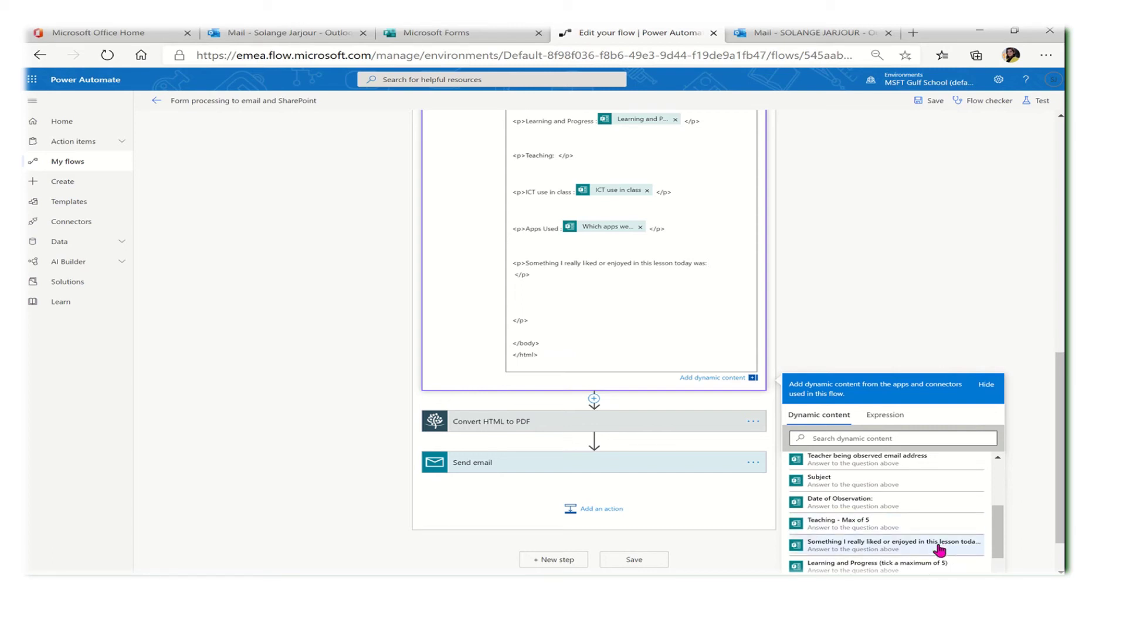
click(883, 546)
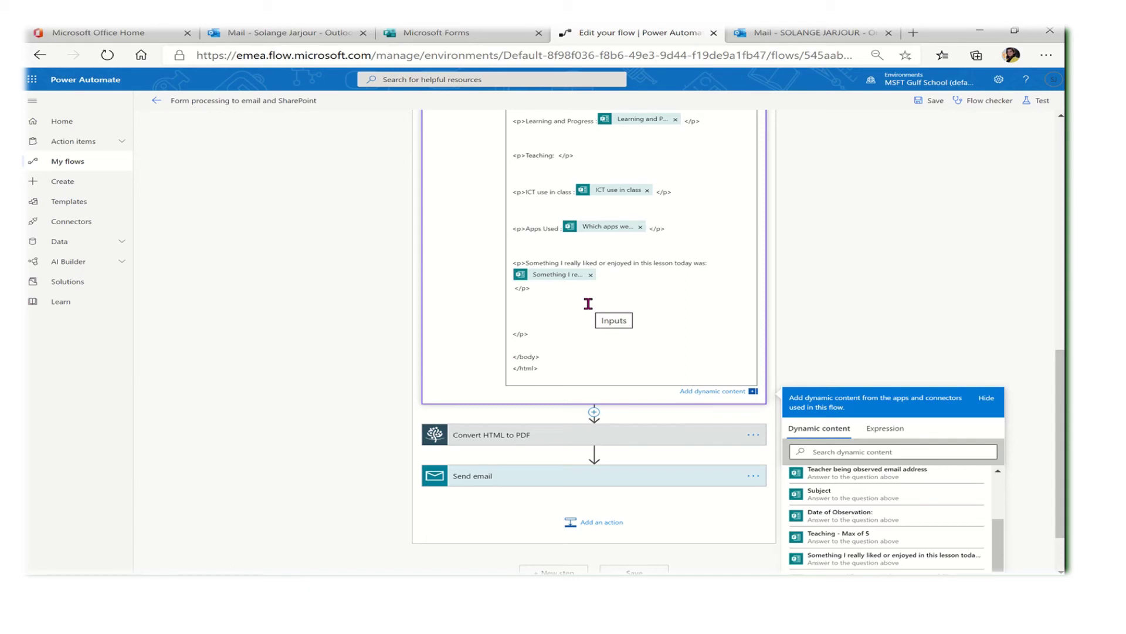
click(861, 331)
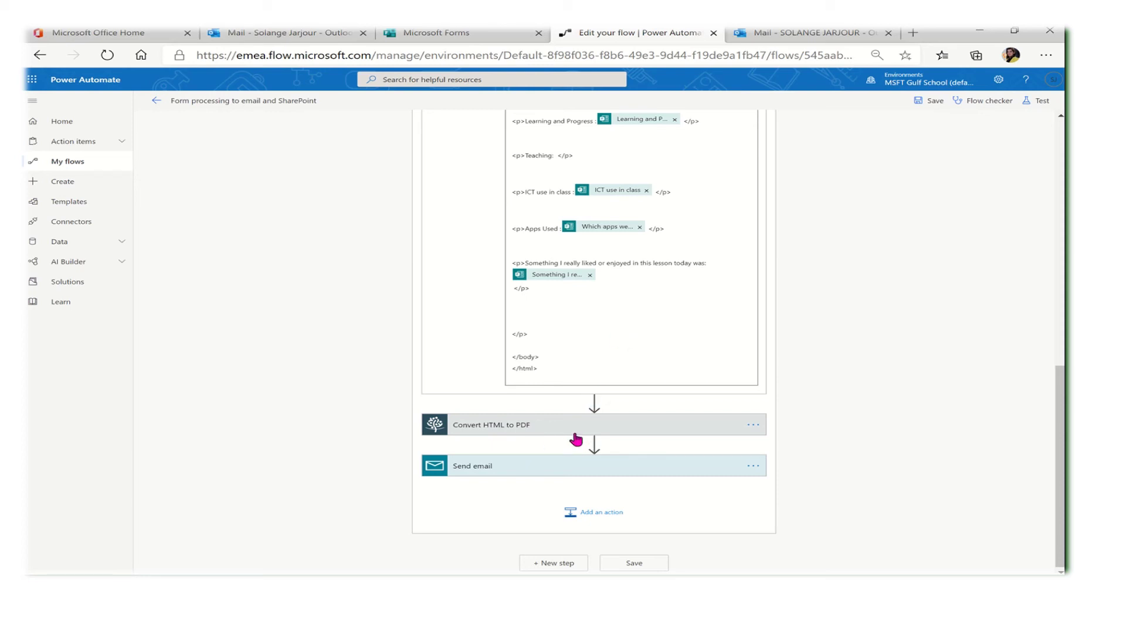
Expand Send email to check its Email address recipient, 'Evaluation' subject and teacher-greeting body
click(592, 466)
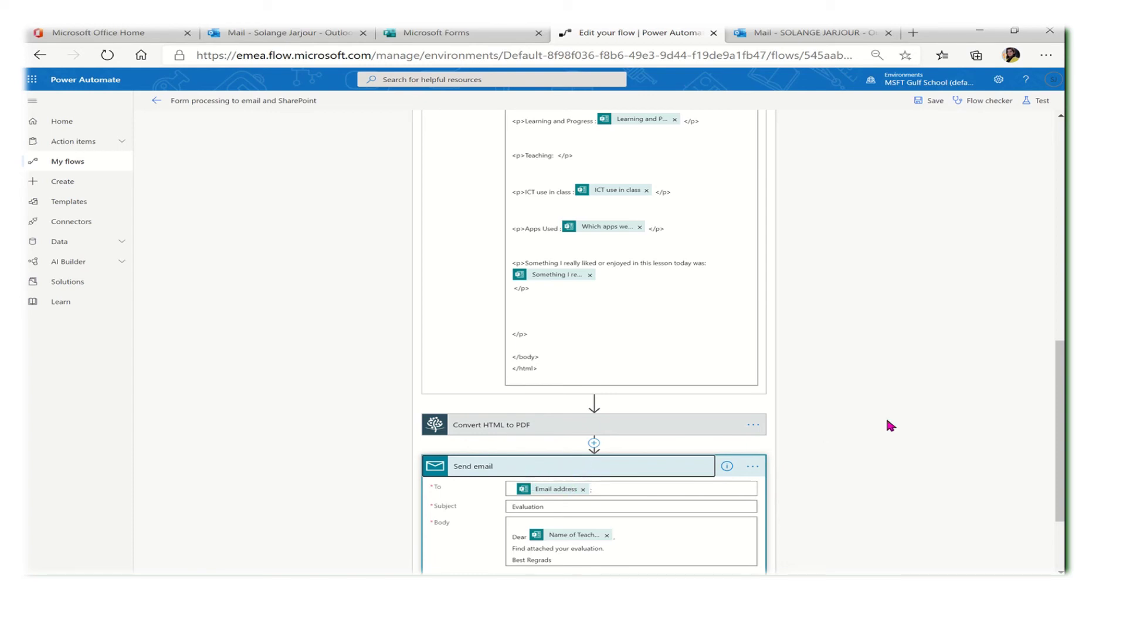
drag(1062, 375, 1063, 420)
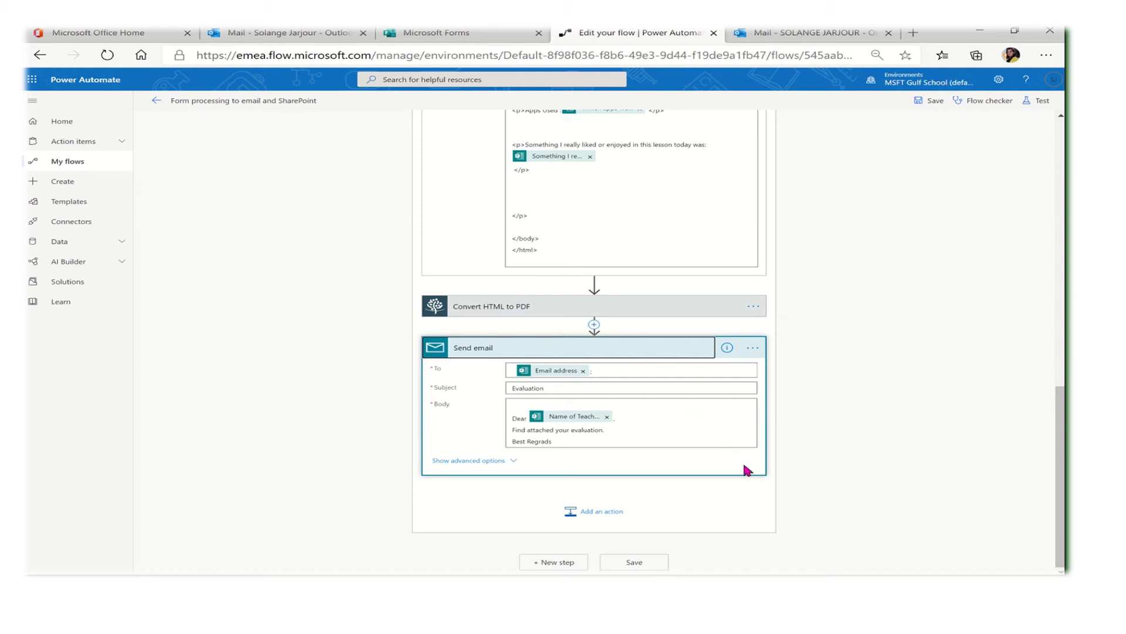
click(620, 368)
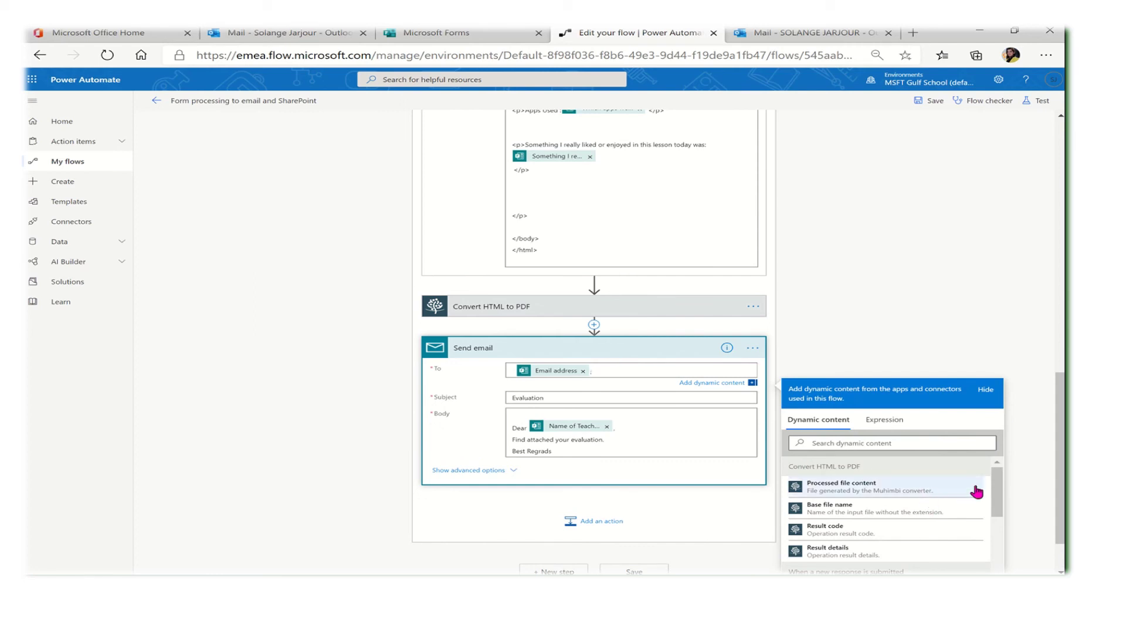
drag(995, 485, 999, 560)
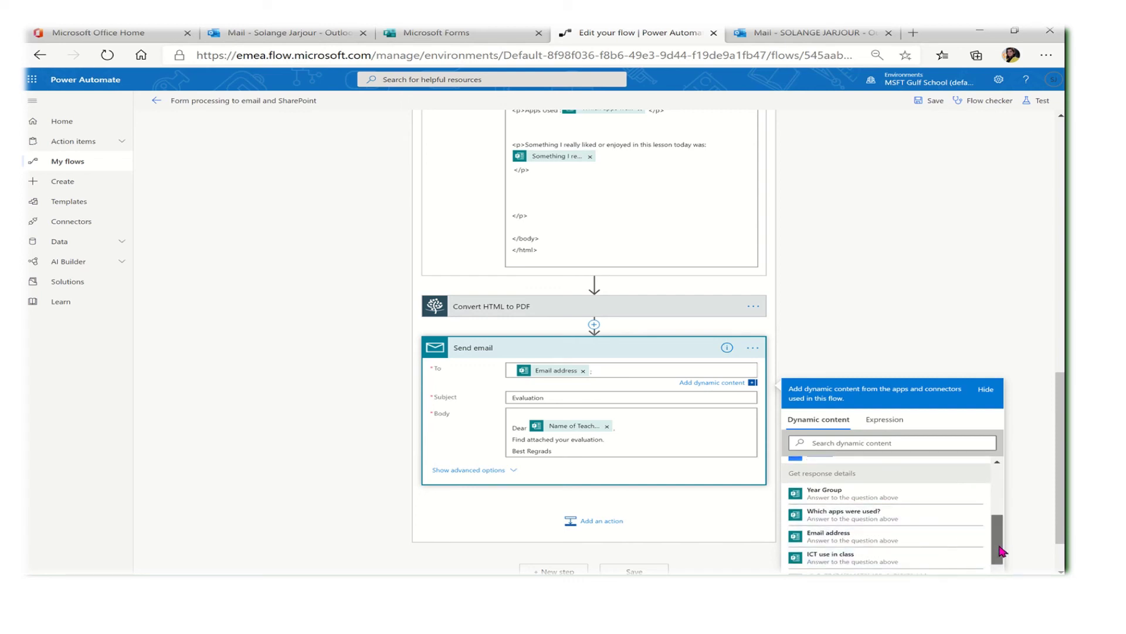
drag(998, 535, 1000, 572)
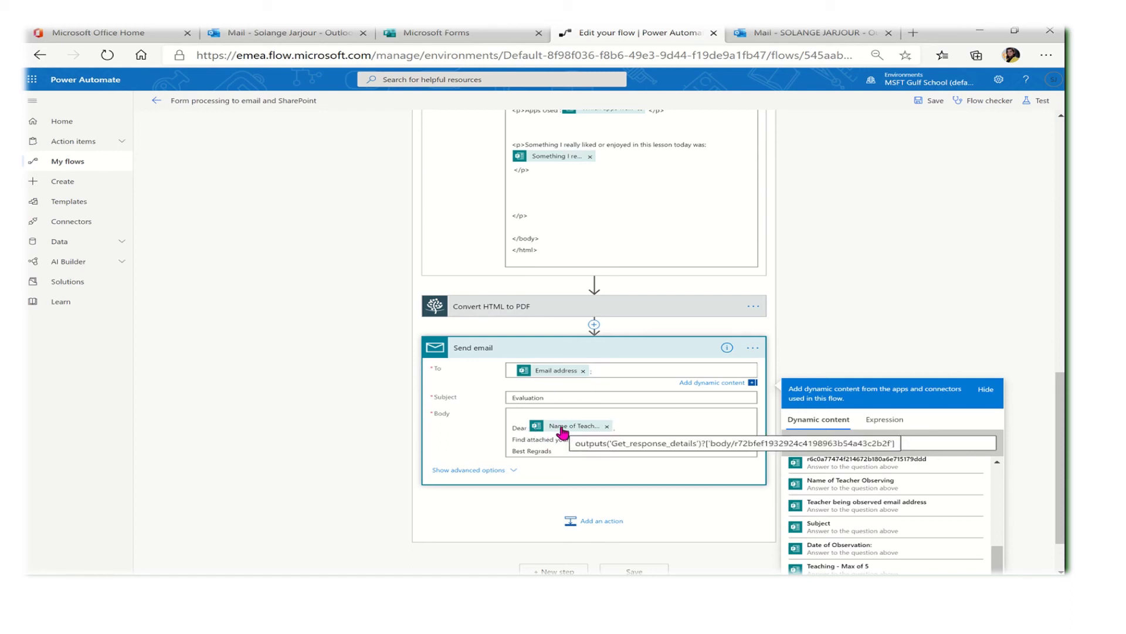
Show advanced options to confirm the Processed file content attachment, named Base file name plus '.pdf'
click(482, 471)
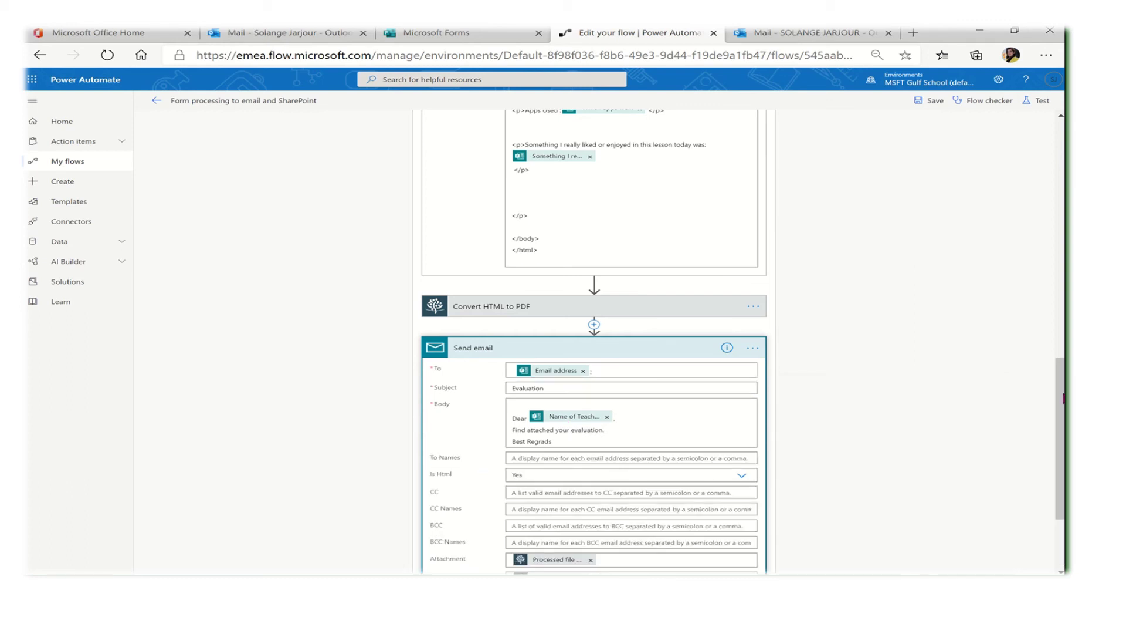
scroll(1063, 398, down, 3)
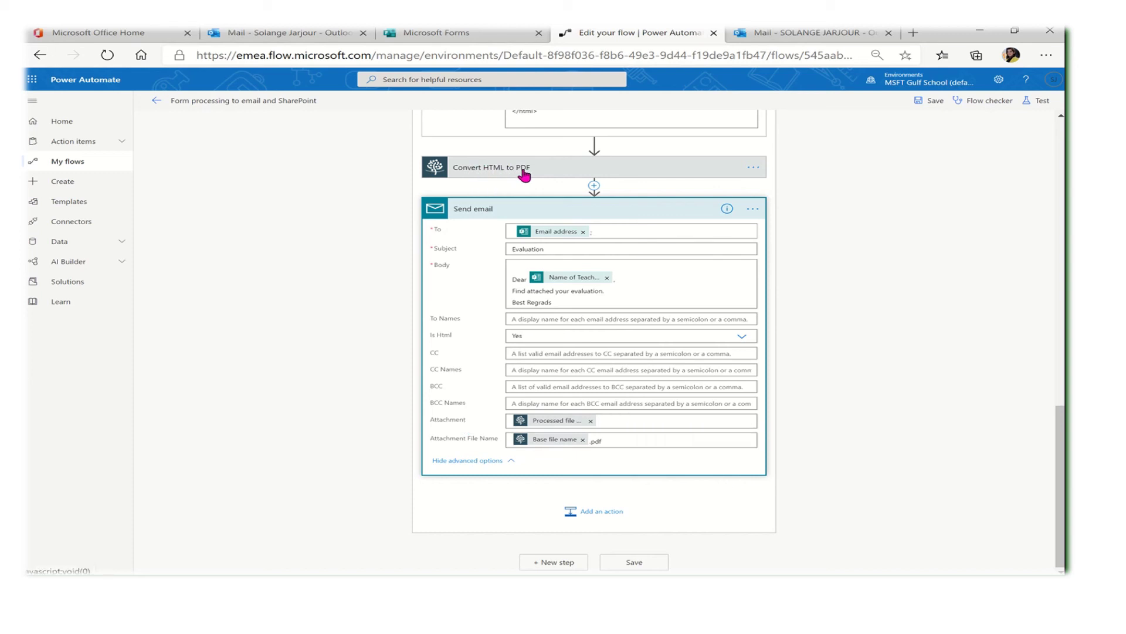
click(680, 418)
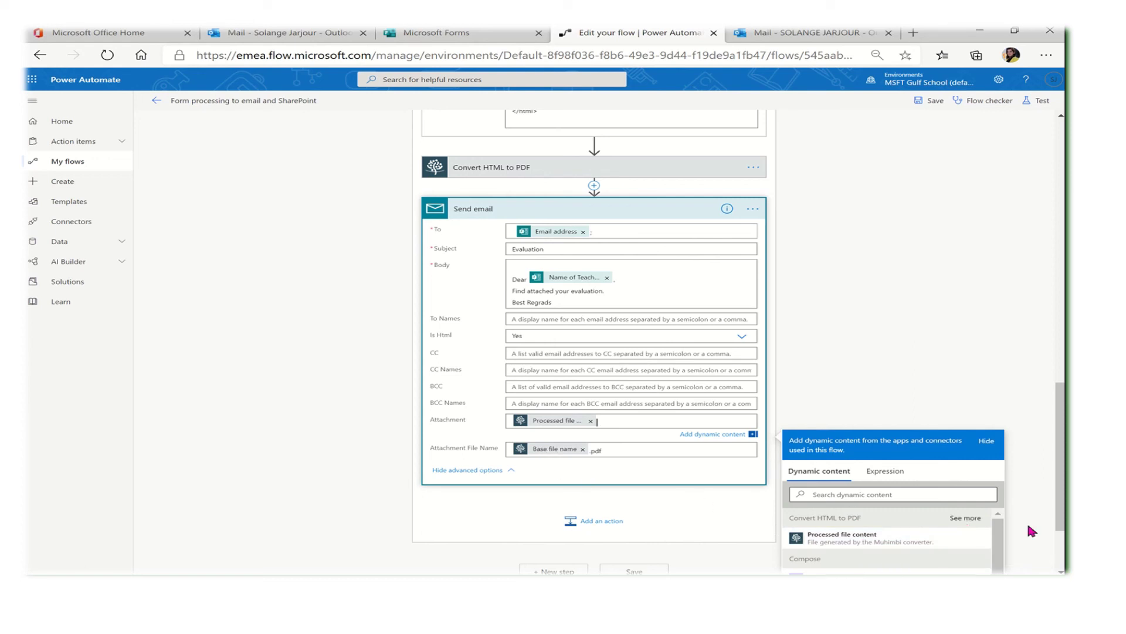
scroll(1056, 511, down, 2)
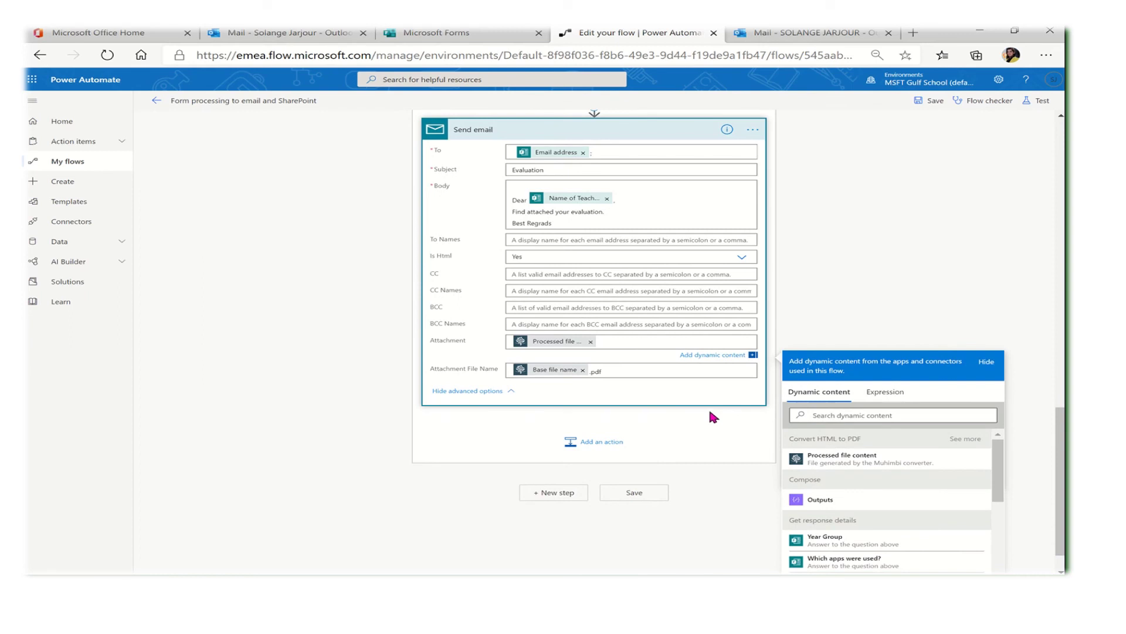
click(639, 368)
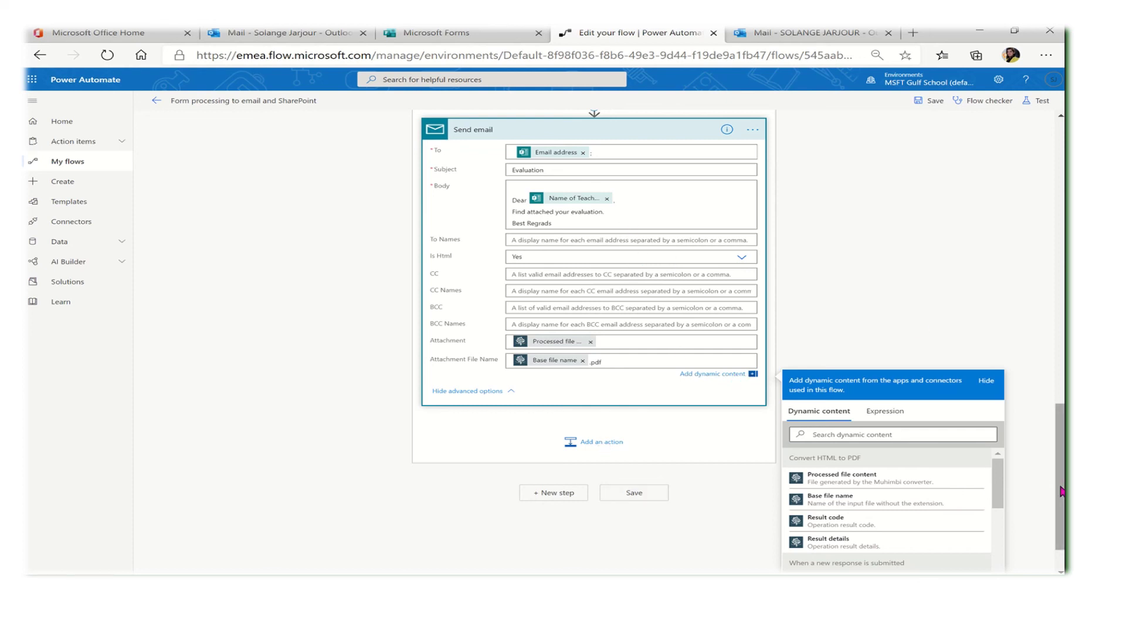
Scroll back to the top of the flow, from the Y1-6 Drop-In sheet trigger through Compose
drag(1059, 478, 1027, 152)
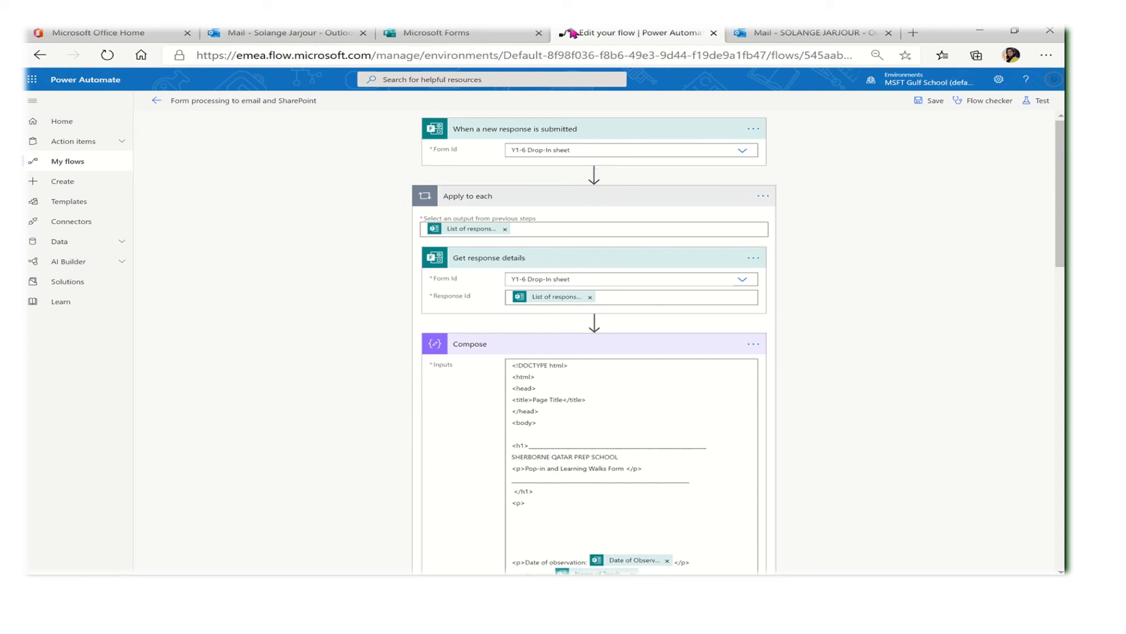
mouse_move(502, 28)
click(449, 50)
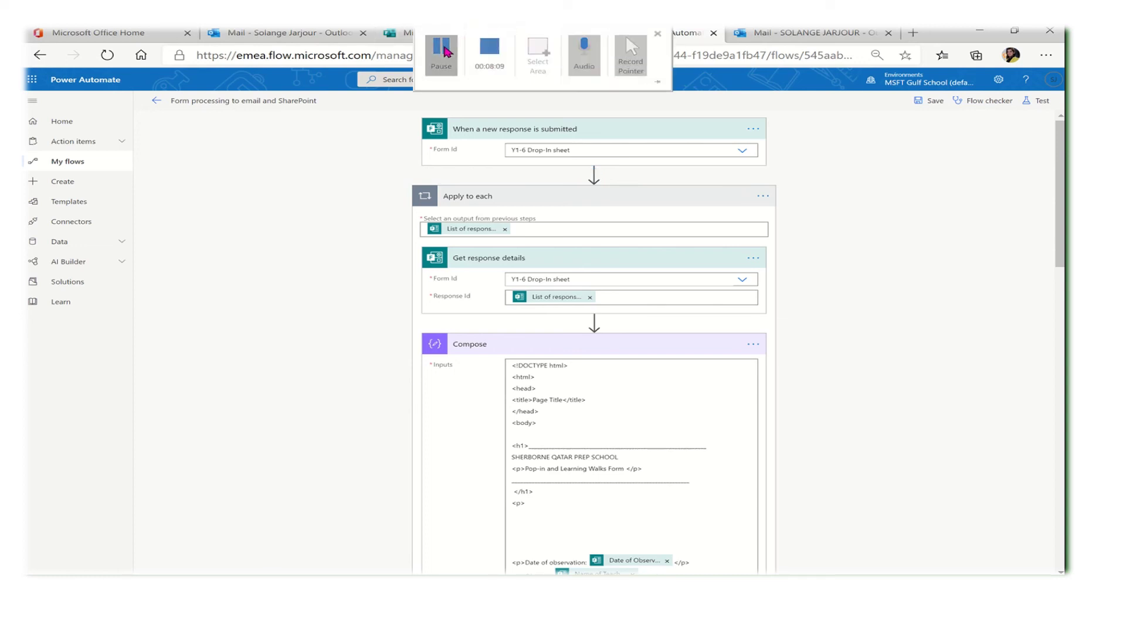